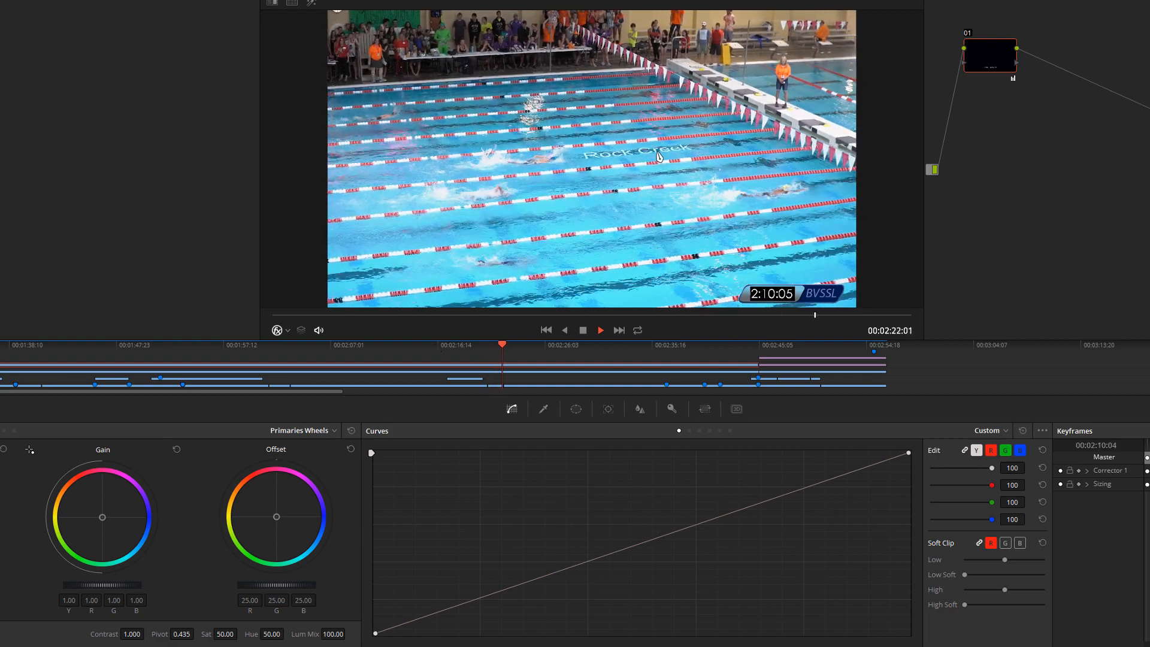
Play back the pool shot carrying the Rock Creek text and grab a still of it at 00:02:21:11
key(space)
click(481, 342)
key(space)
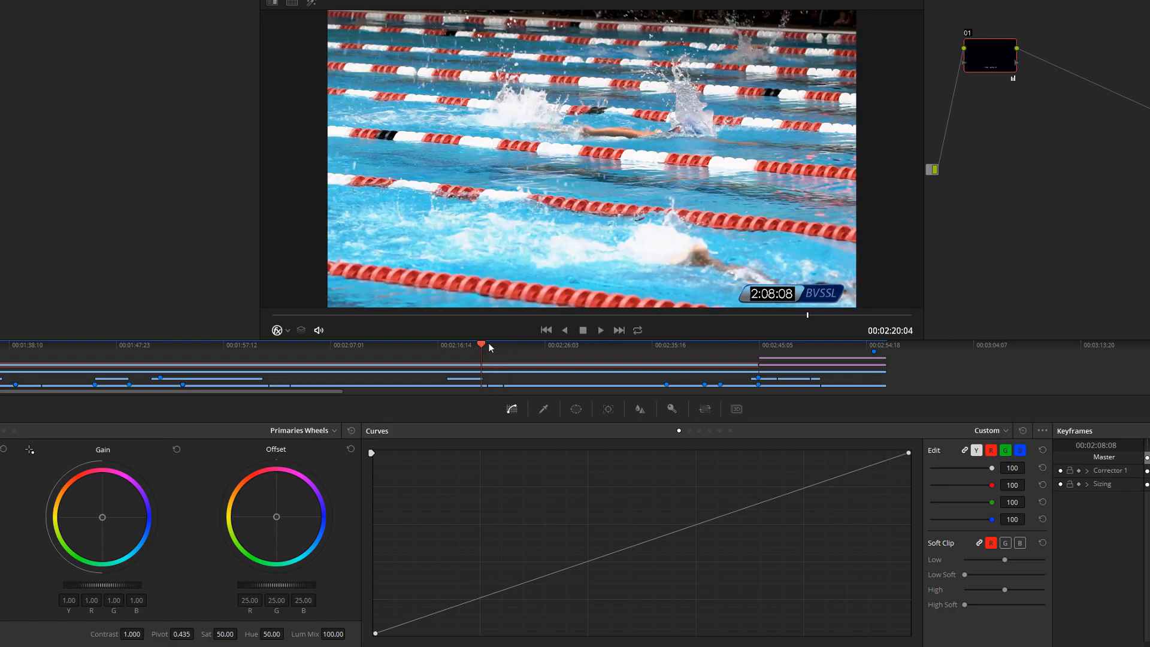
key(space)
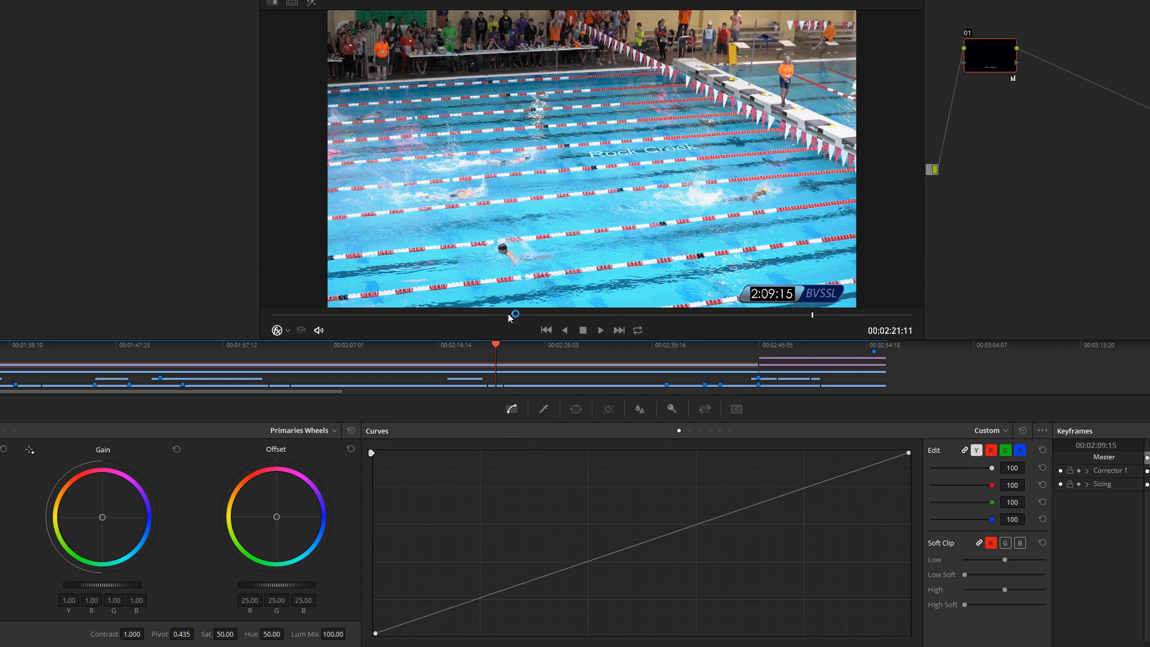
right_click(571, 157)
click(599, 163)
Find the wide pool shot starting at 00:03:57:22 and apply the grade from gallery still 4.1.1 to it
drag(322, 396, 585, 403)
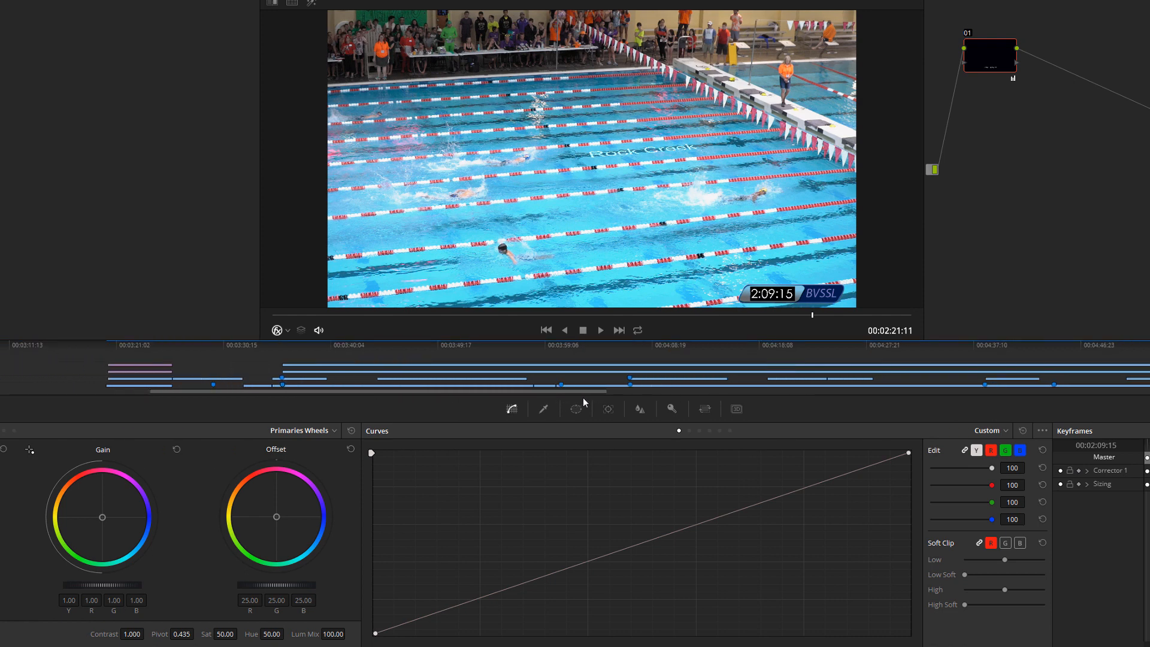
click(519, 346)
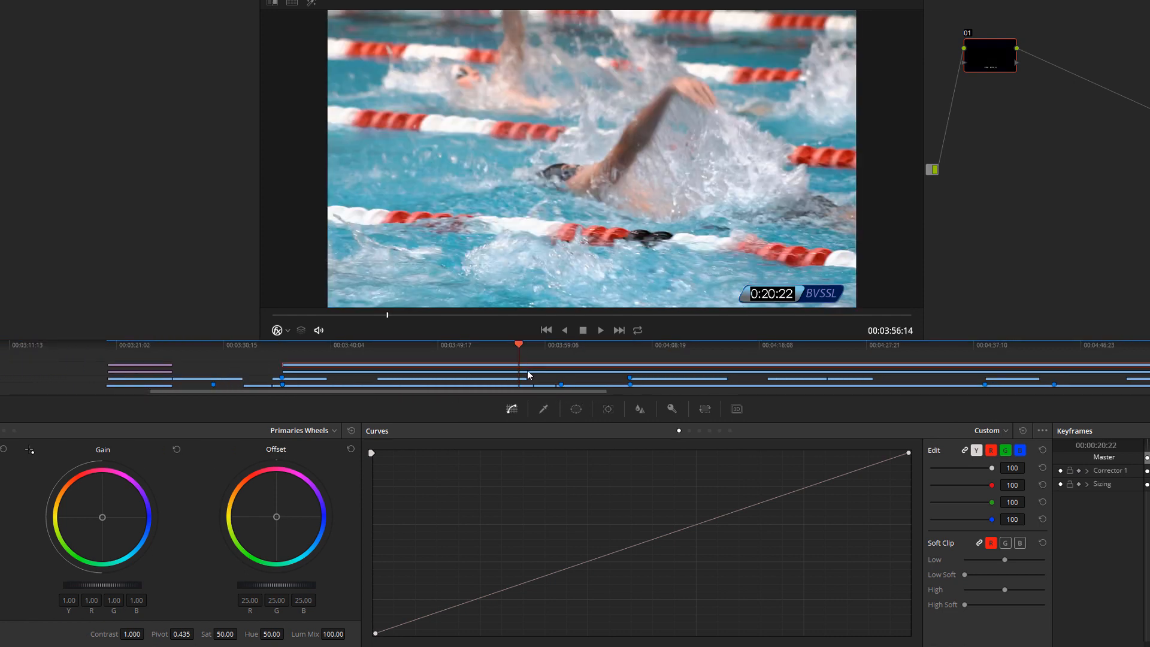
key(space)
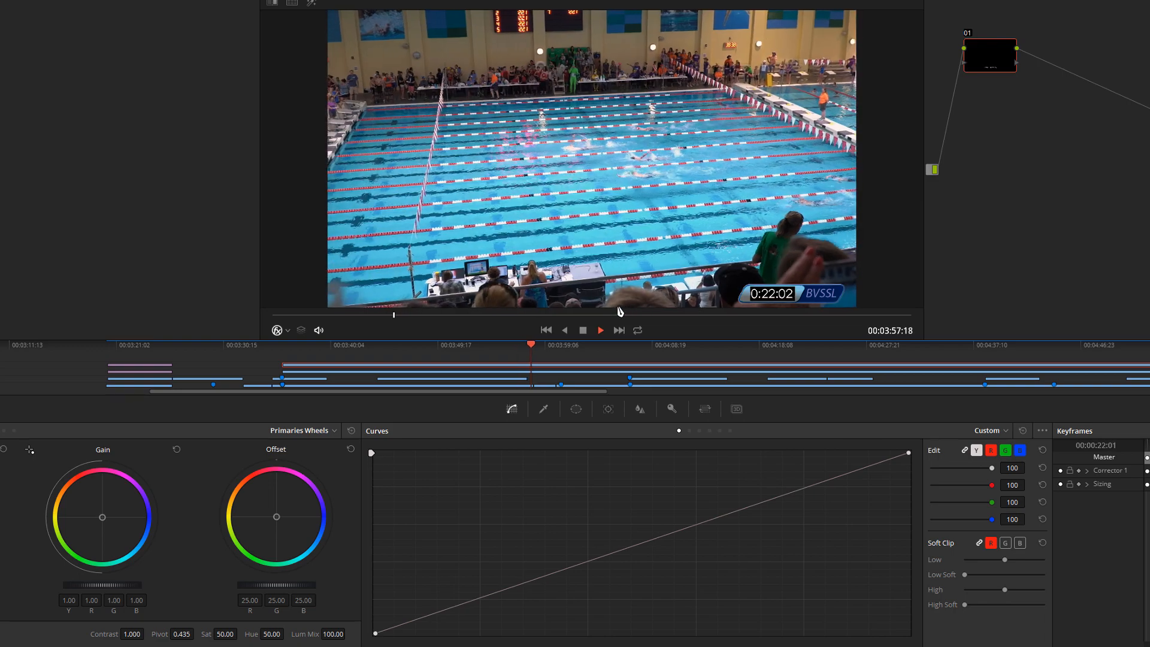
click(601, 330)
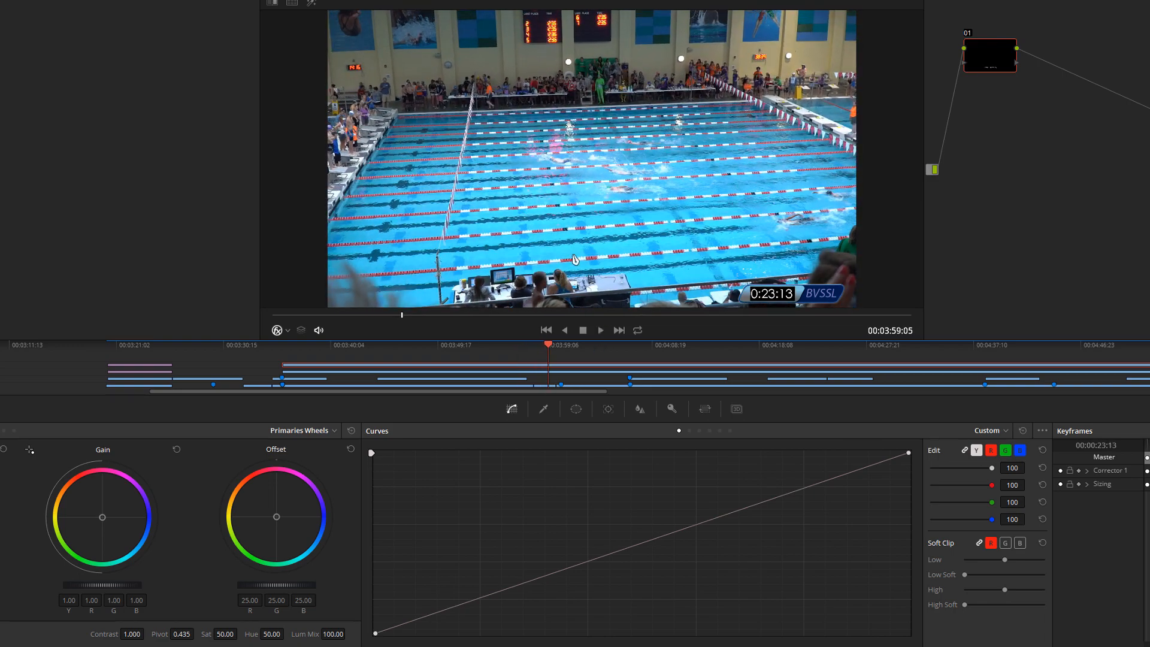
click(541, 386)
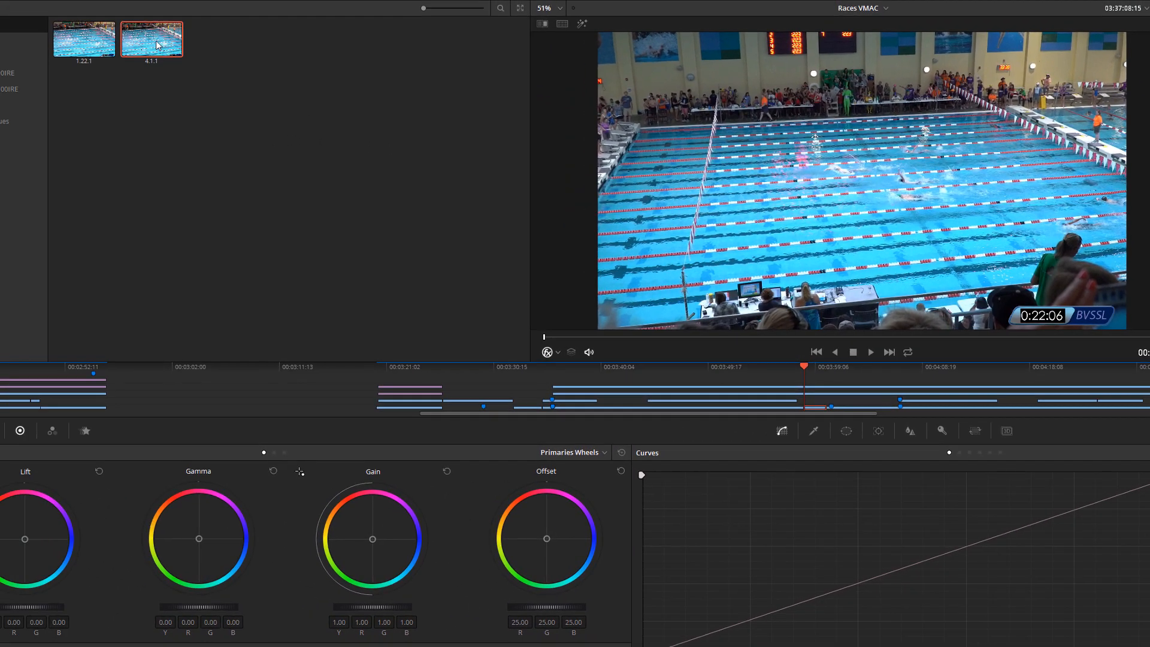
right_click(158, 45)
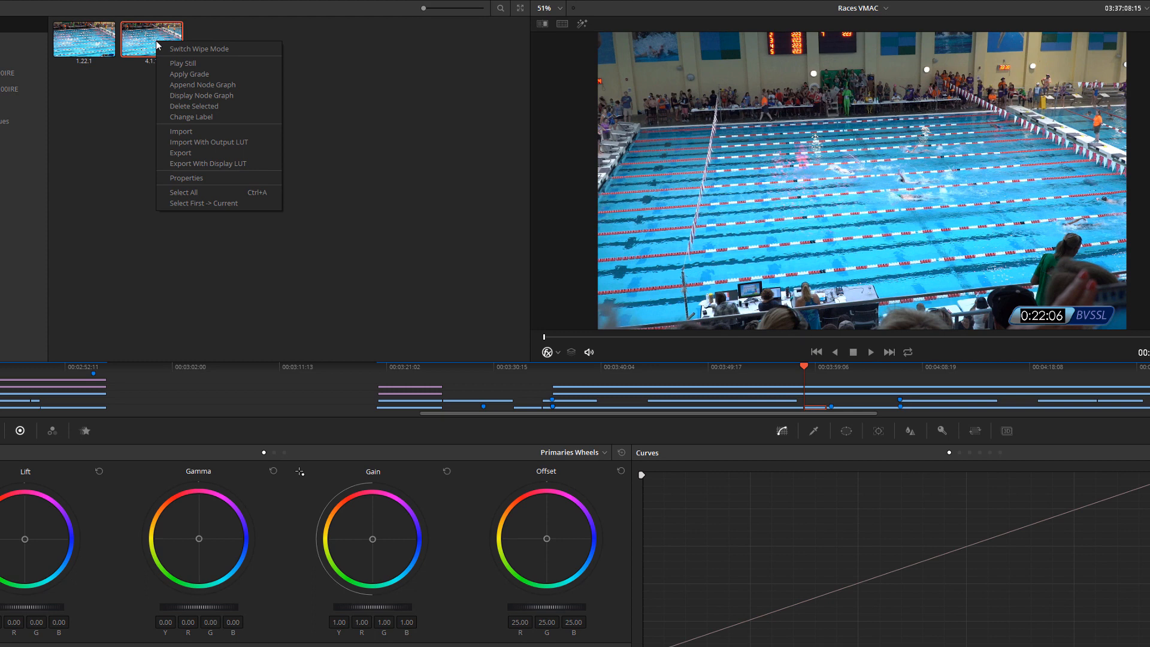
click(178, 74)
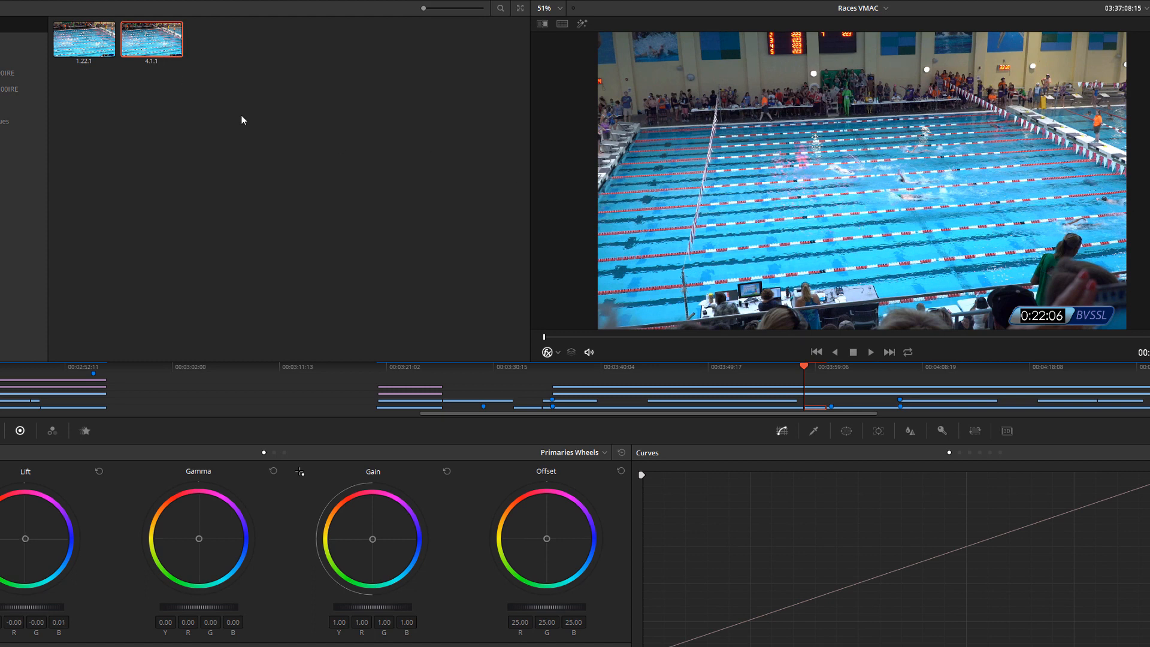
click(91, 51)
right_click(91, 50)
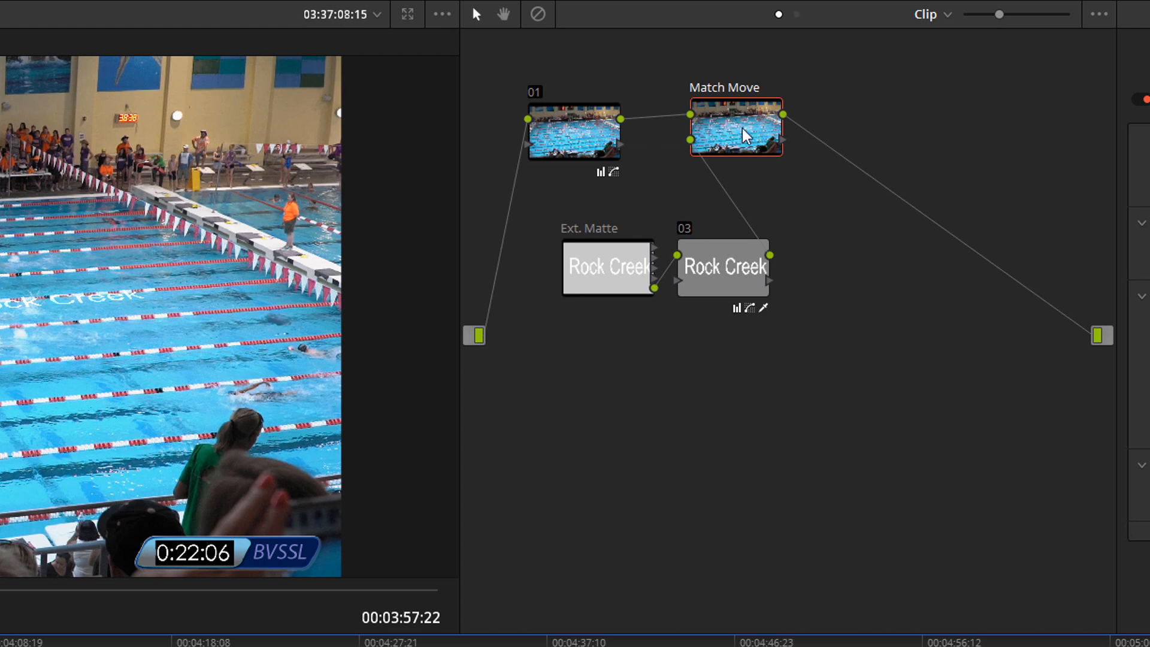
Reposition the Match Move, Ext. Matte and 03 nodes slightly in the node graph
mouse_move(744, 134)
mouse_down()
mouse_move(761, 146)
mouse_move(752, 133)
mouse_up()
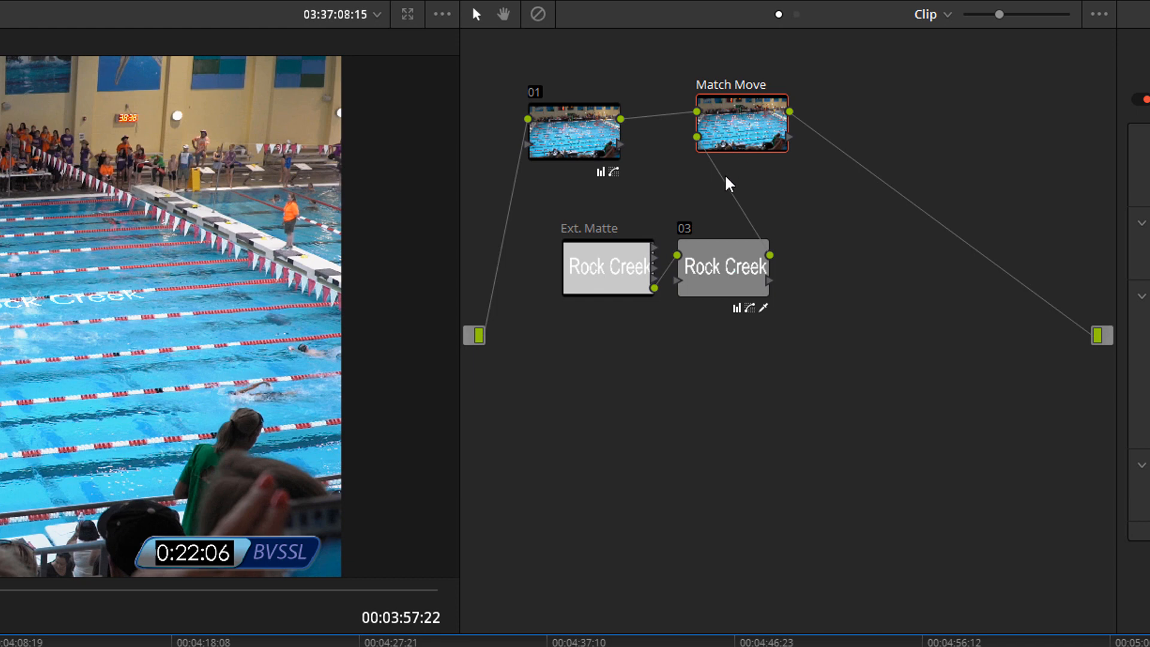
drag(611, 268, 586, 269)
drag(725, 268, 716, 272)
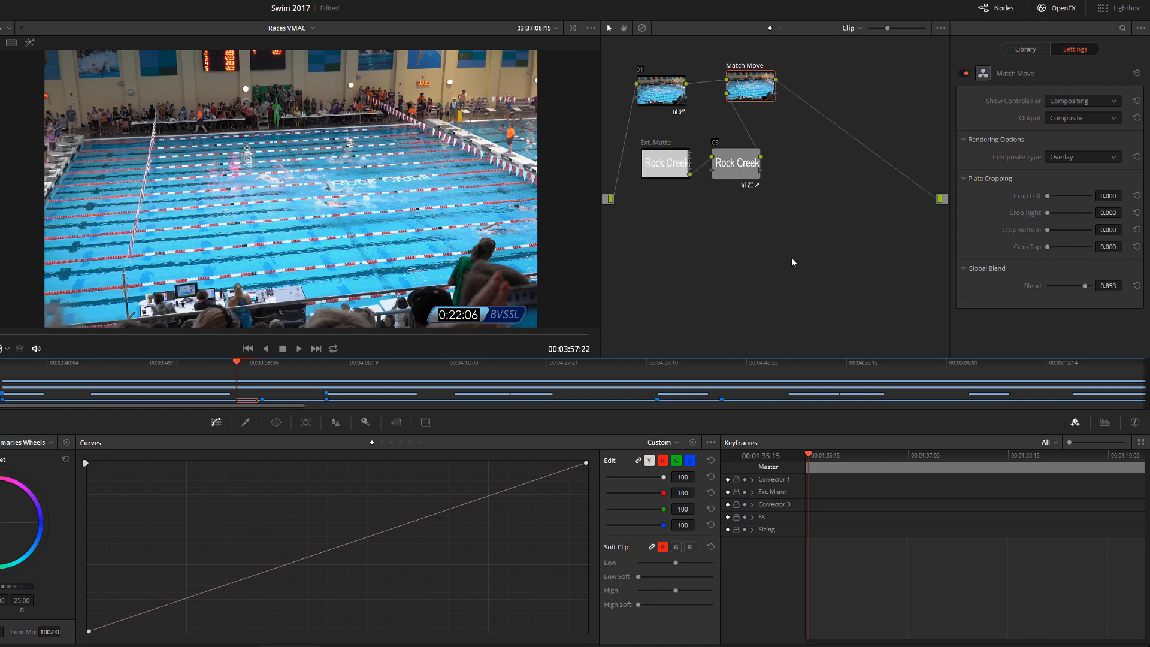
Show the Tracking controls of the Match Move effect and clear the future tracking data of the patches
click(1071, 103)
click(1068, 116)
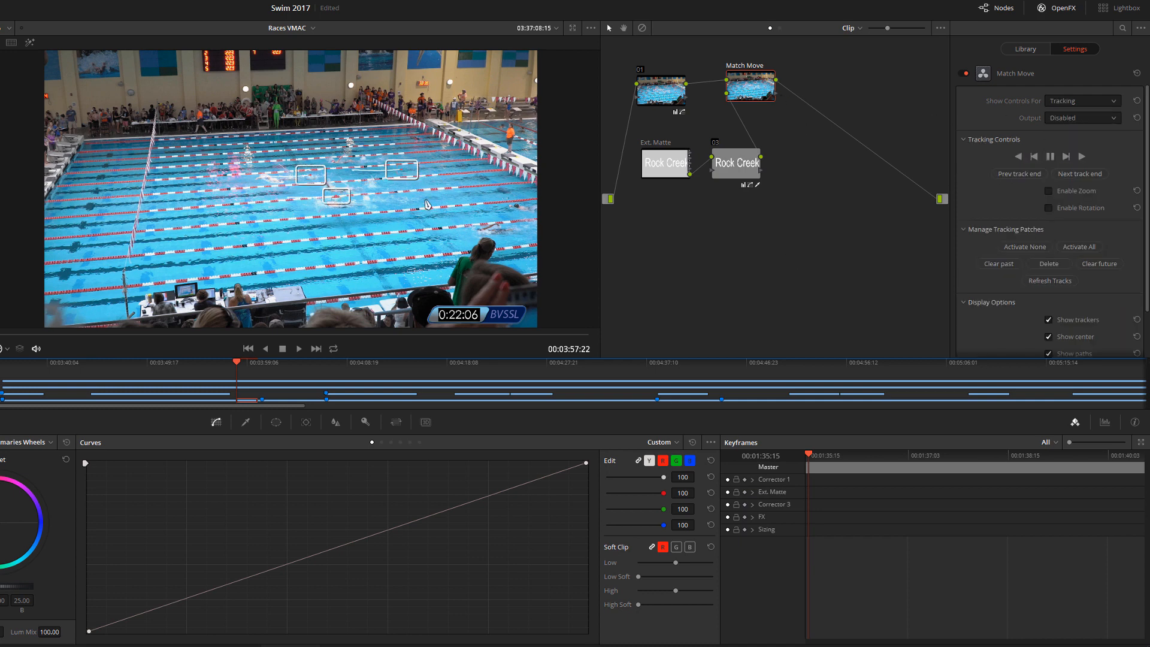
scroll(355, 214, up, 5)
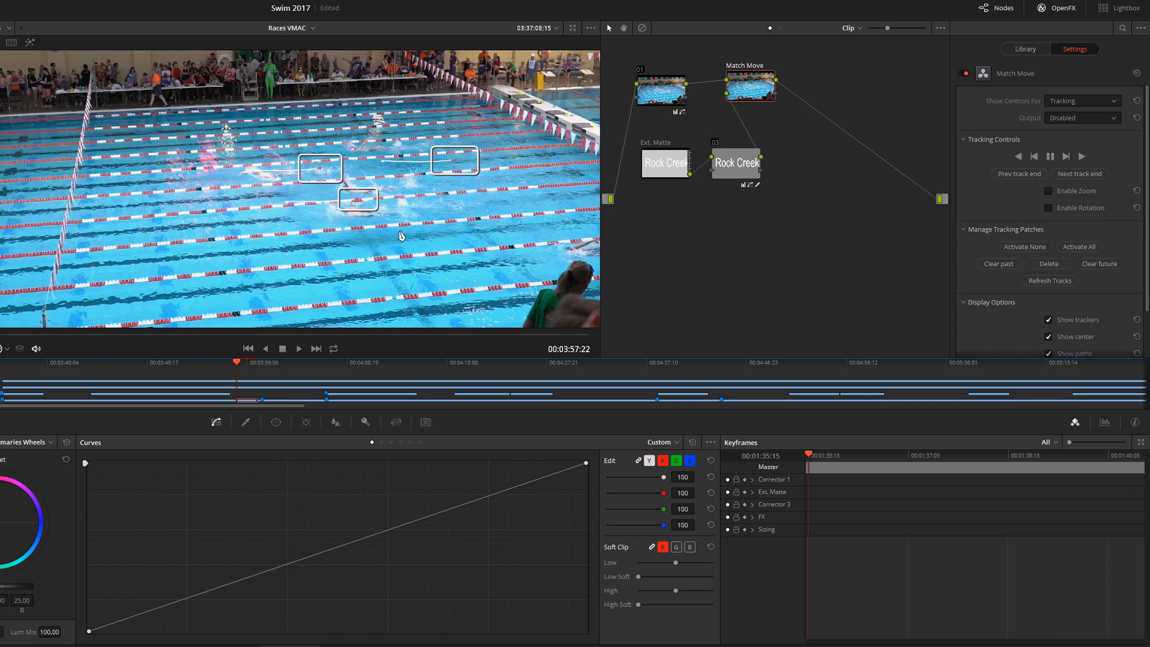
drag(477, 230, 363, 235)
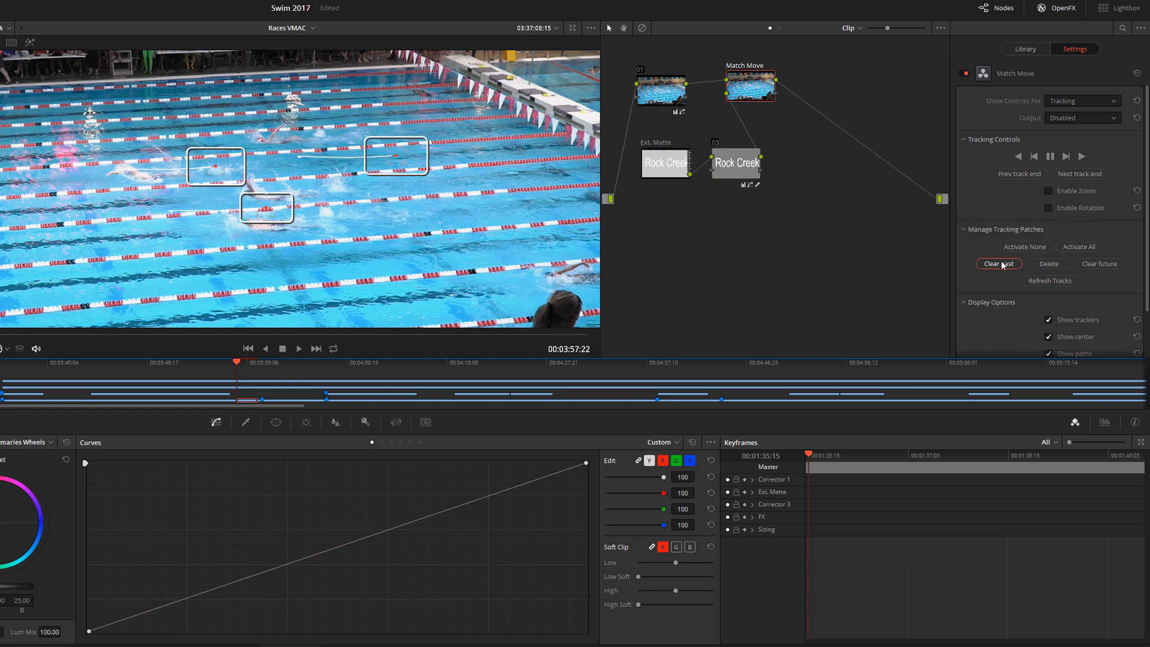
click(1097, 265)
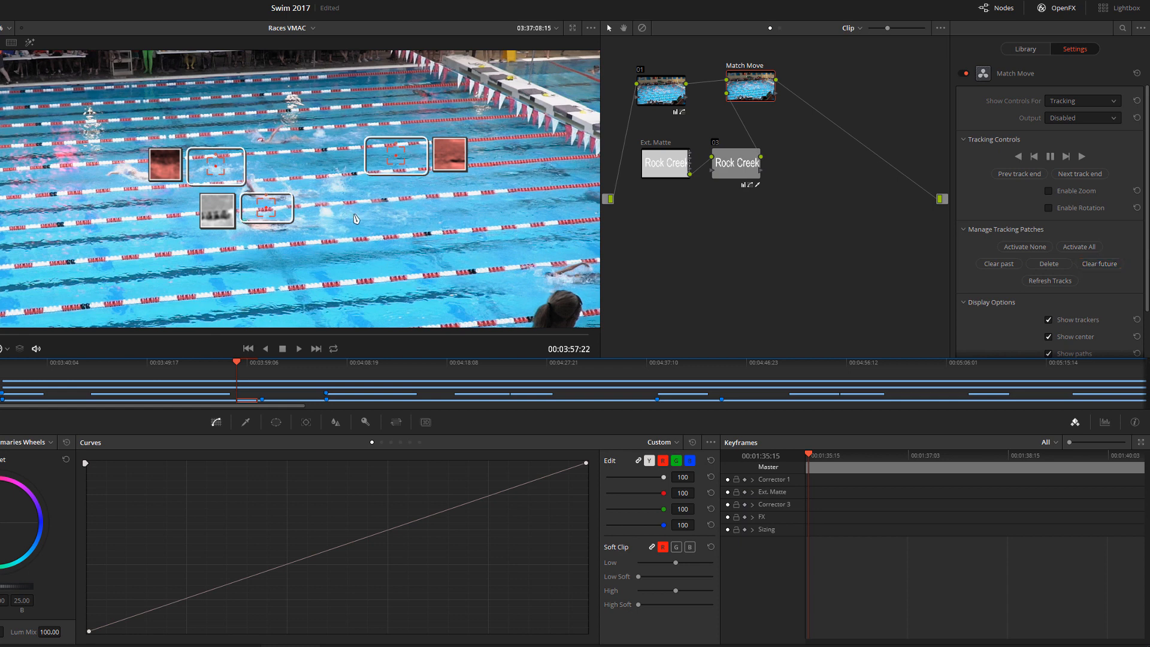
Move the three tracking patches onto the dark marks of the lane lines and track them forward through the clip
drag(366, 228, 373, 138)
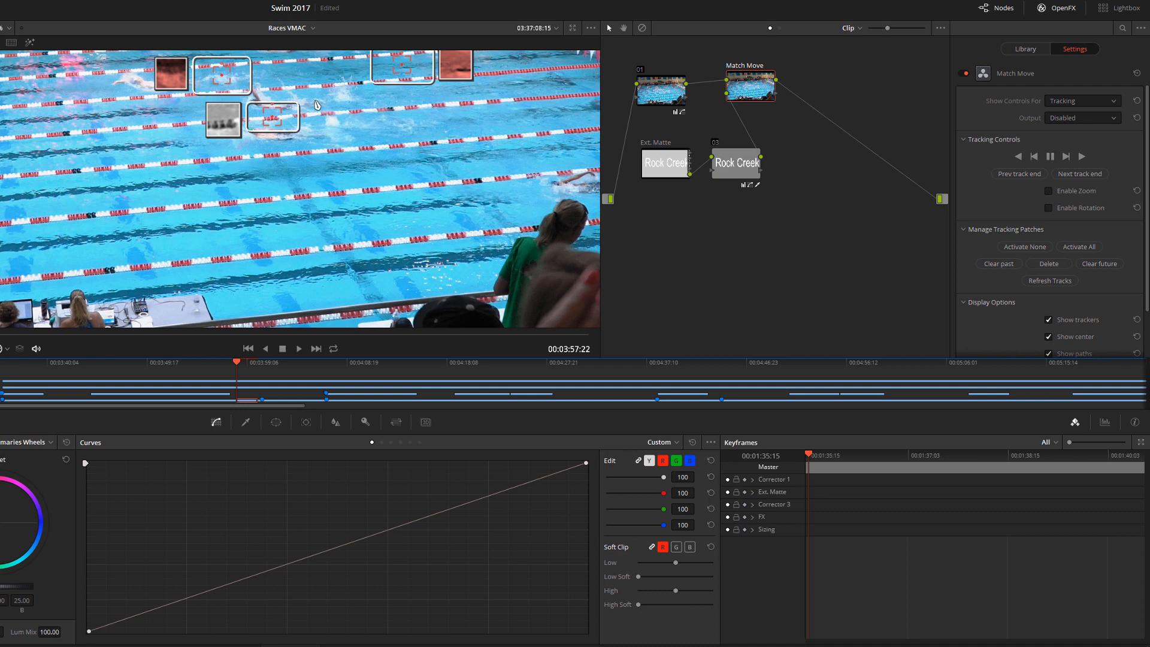
drag(340, 102, 418, 173)
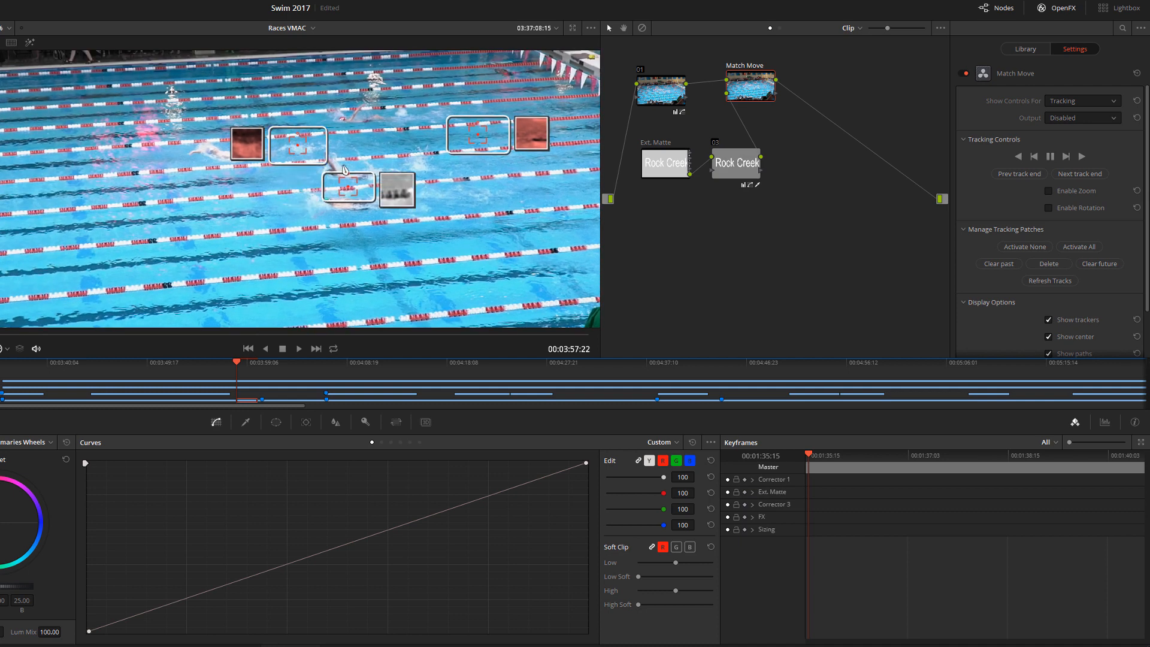
drag(301, 152, 136, 178)
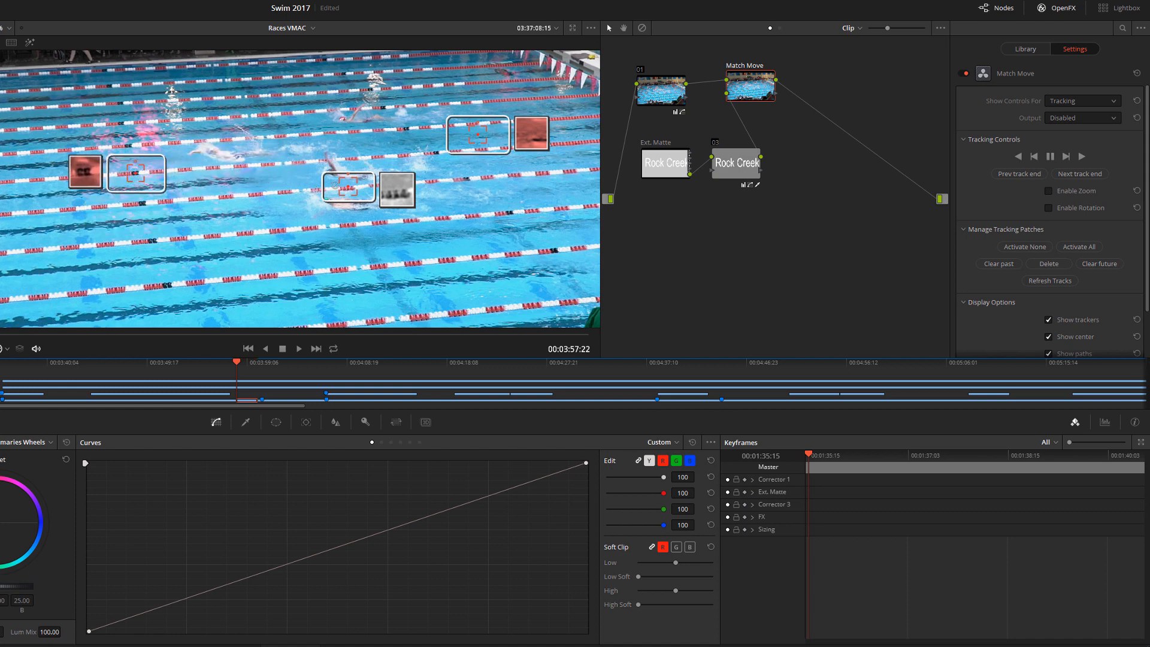
drag(351, 188, 147, 209)
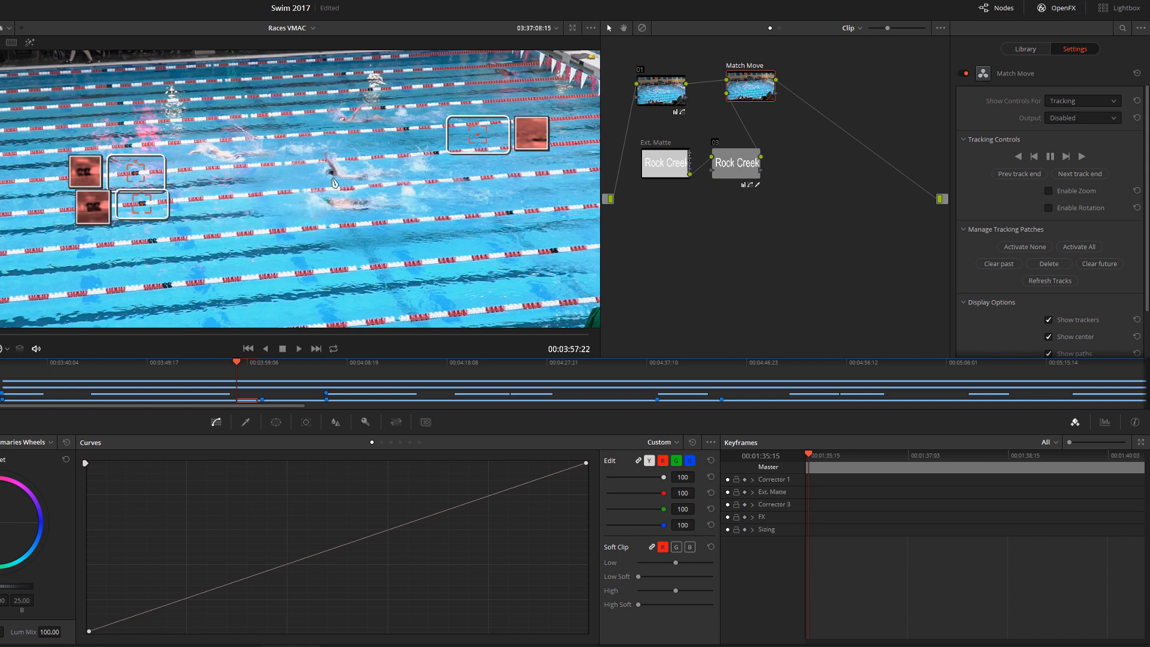
drag(477, 143, 439, 158)
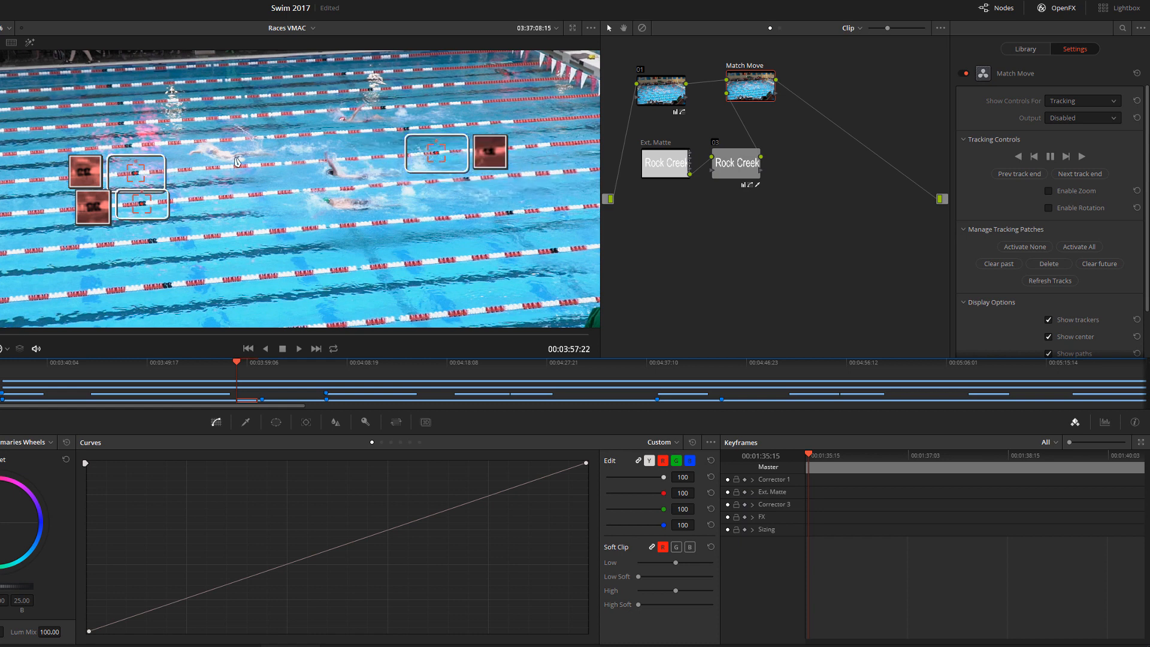
click(469, 148)
click(1083, 155)
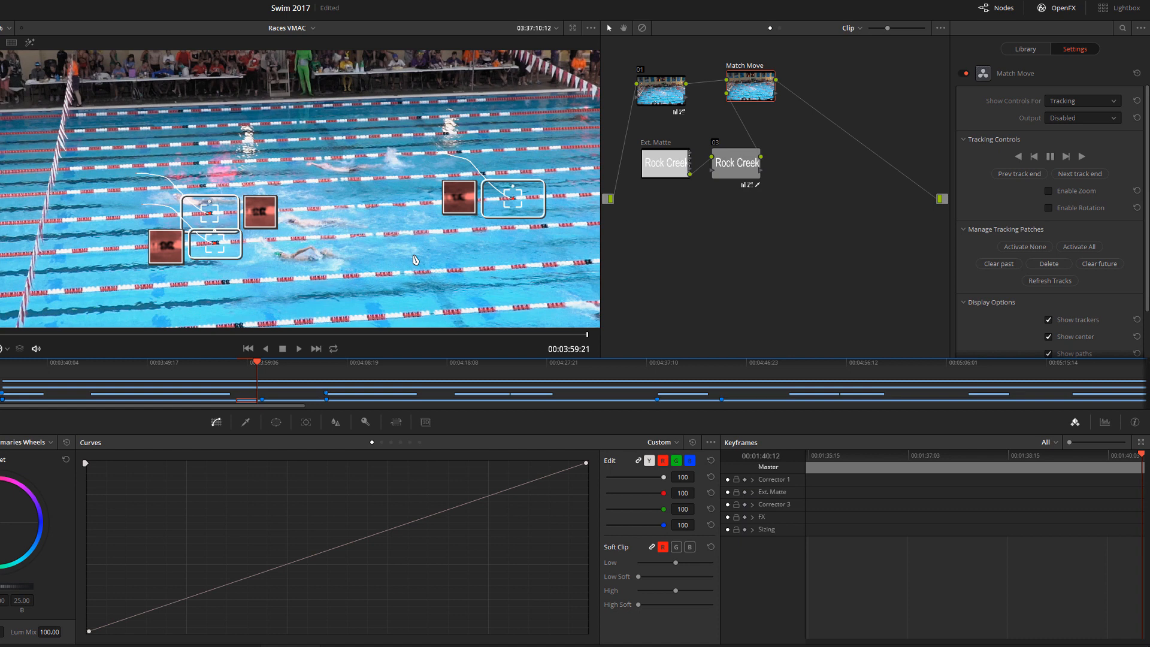
Show the Positioning controls and move the canvas grid into the lane beside the rope crossing the pool, reshaping its corners to the lane
click(1062, 103)
click(1064, 123)
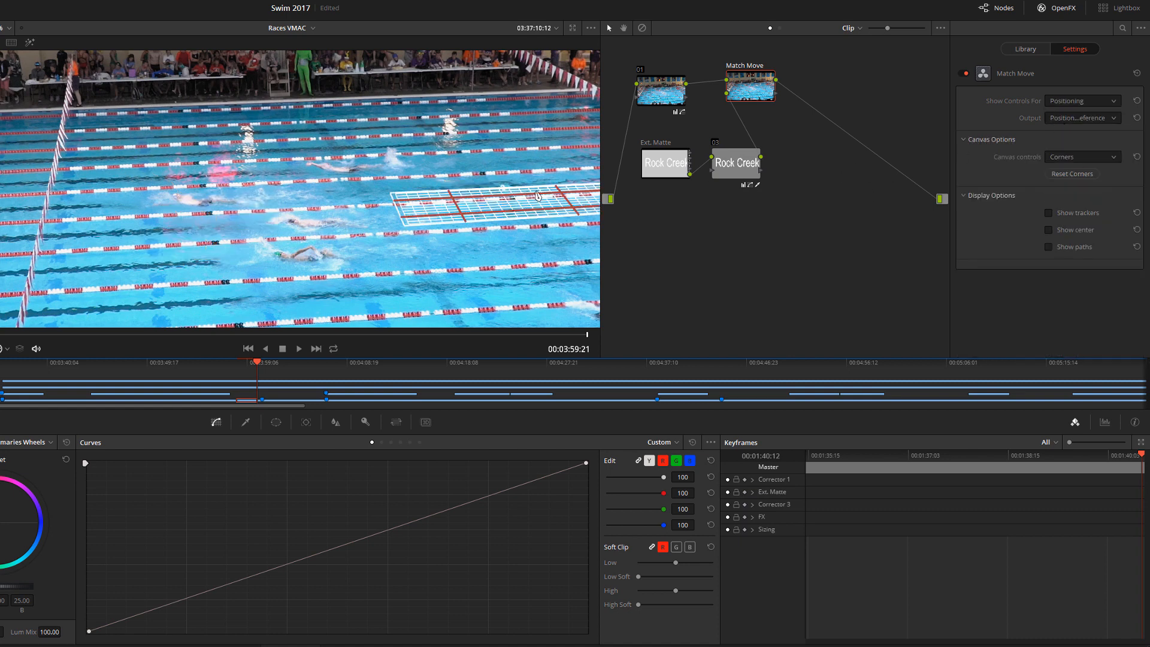
drag(419, 258, 489, 234)
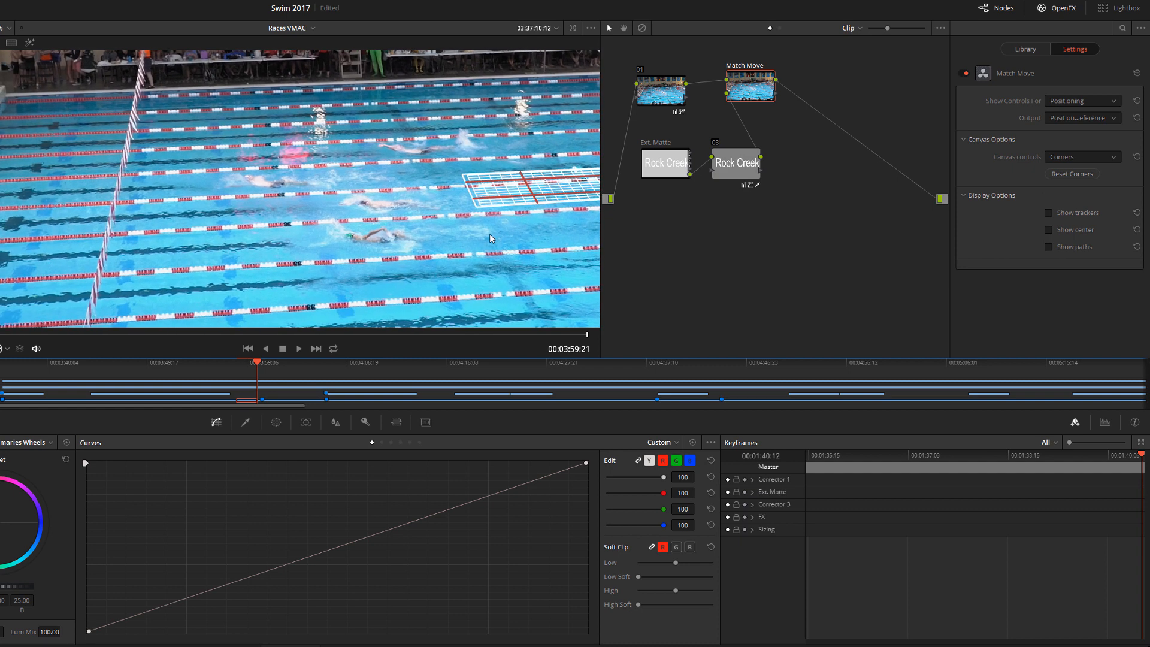
drag(549, 192, 194, 215)
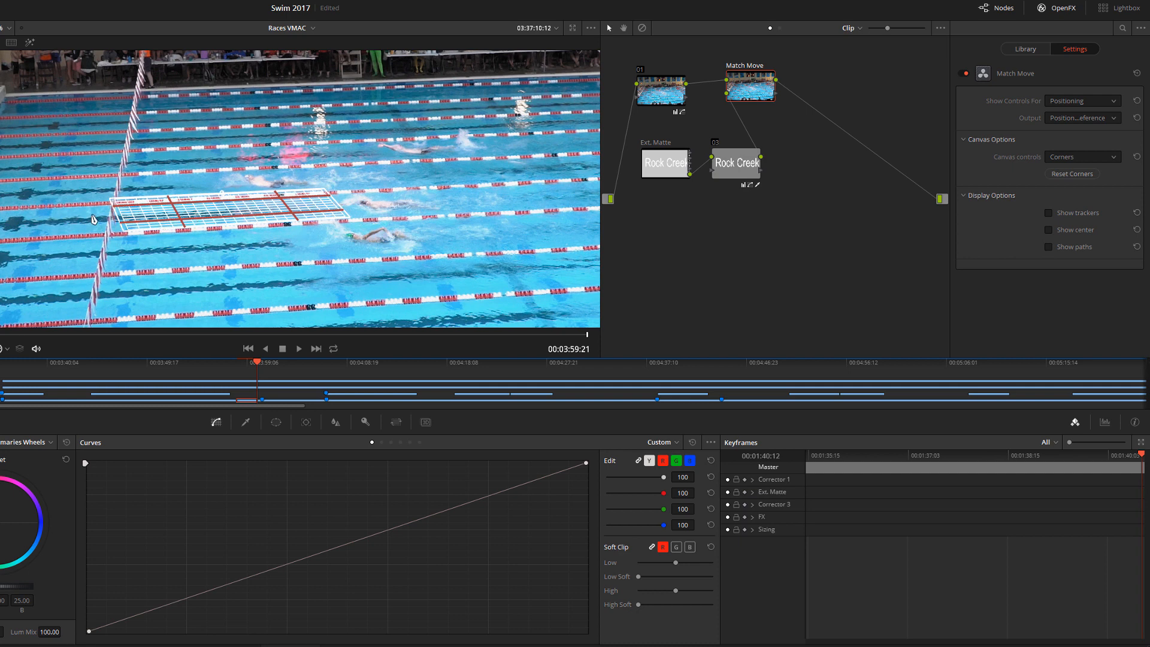
drag(120, 207, 131, 227)
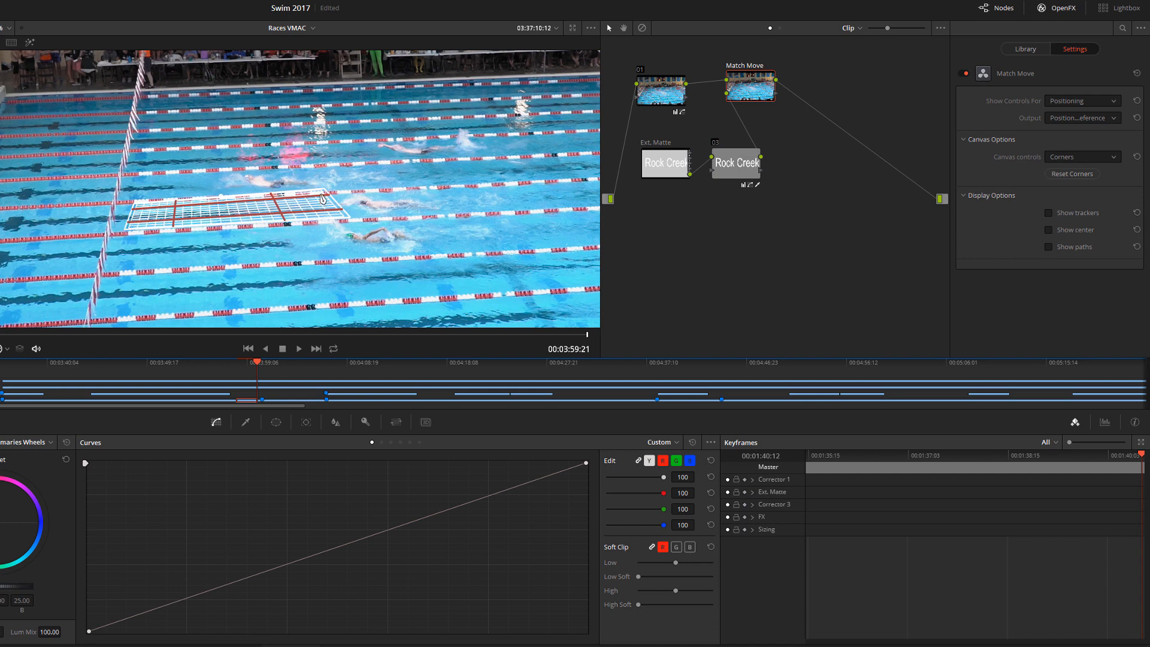
mouse_move(323, 196)
mouse_down()
mouse_move(339, 219)
mouse_move(322, 219)
mouse_up()
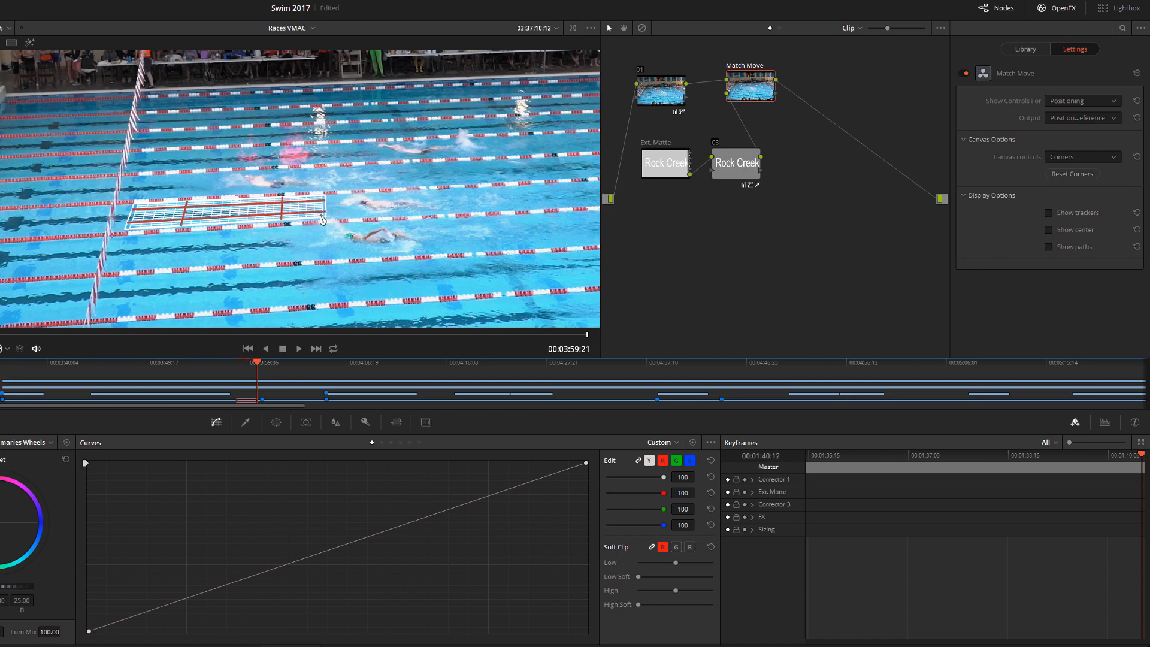
Fine-tune the canvas grid's corners to sit between the two lane lines and show the Match Move controls for Compositing
scroll(321, 222, up, 3)
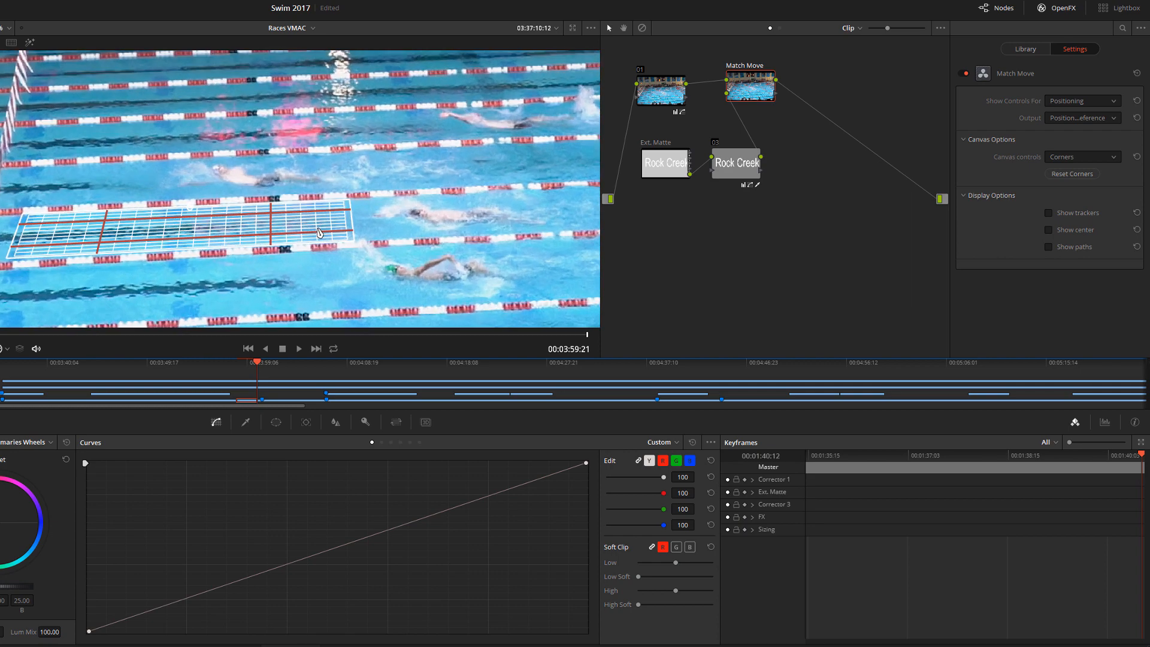
scroll(320, 234, up, 1)
drag(320, 233, 390, 207)
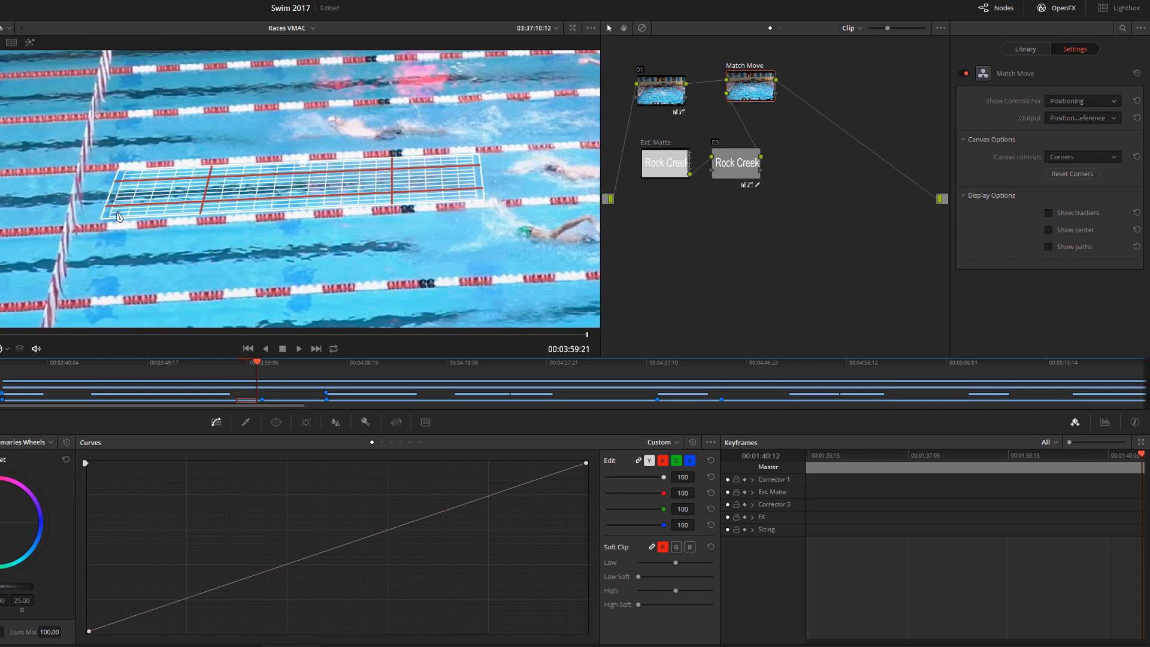
drag(119, 216, 121, 217)
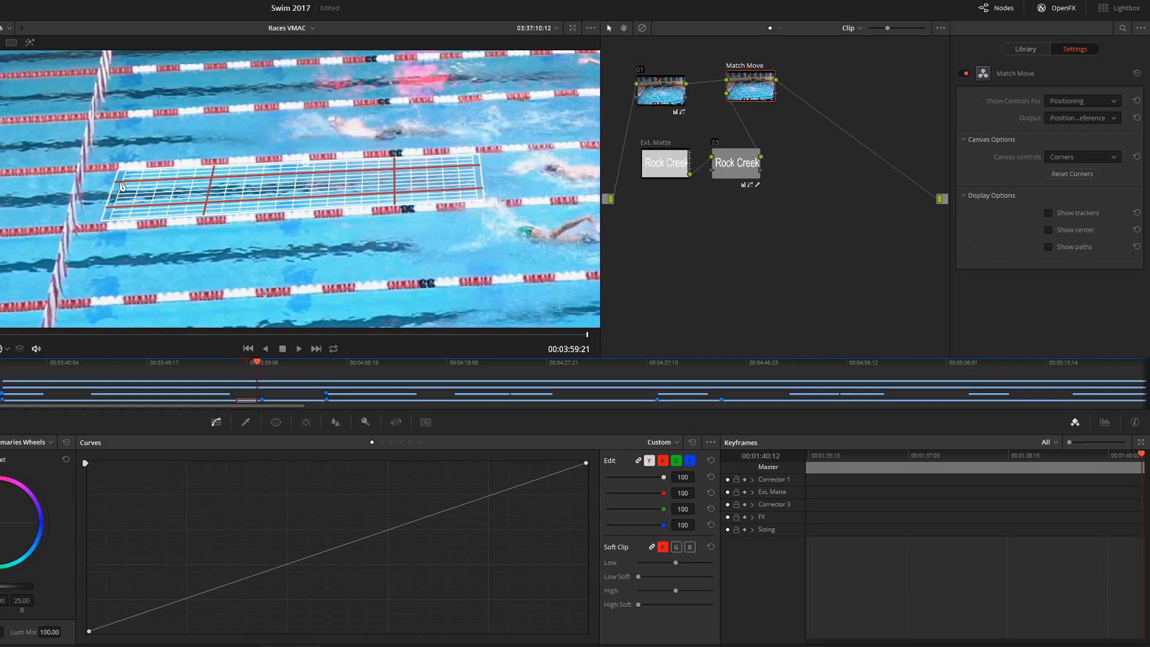
drag(122, 173, 123, 175)
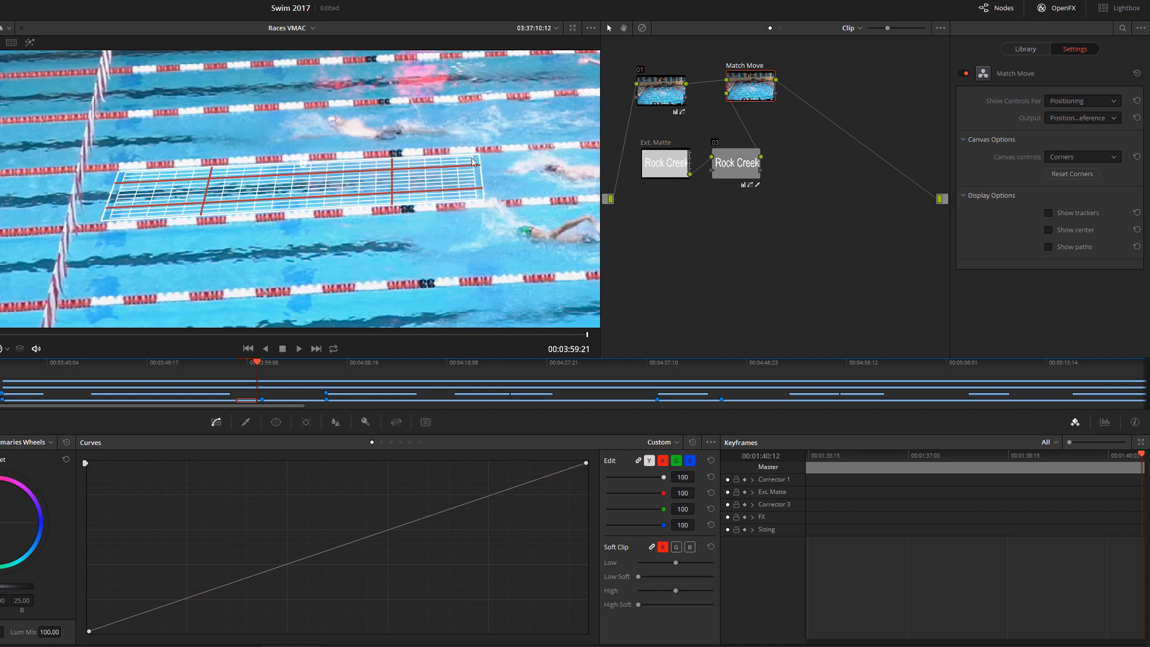
drag(473, 162, 476, 200)
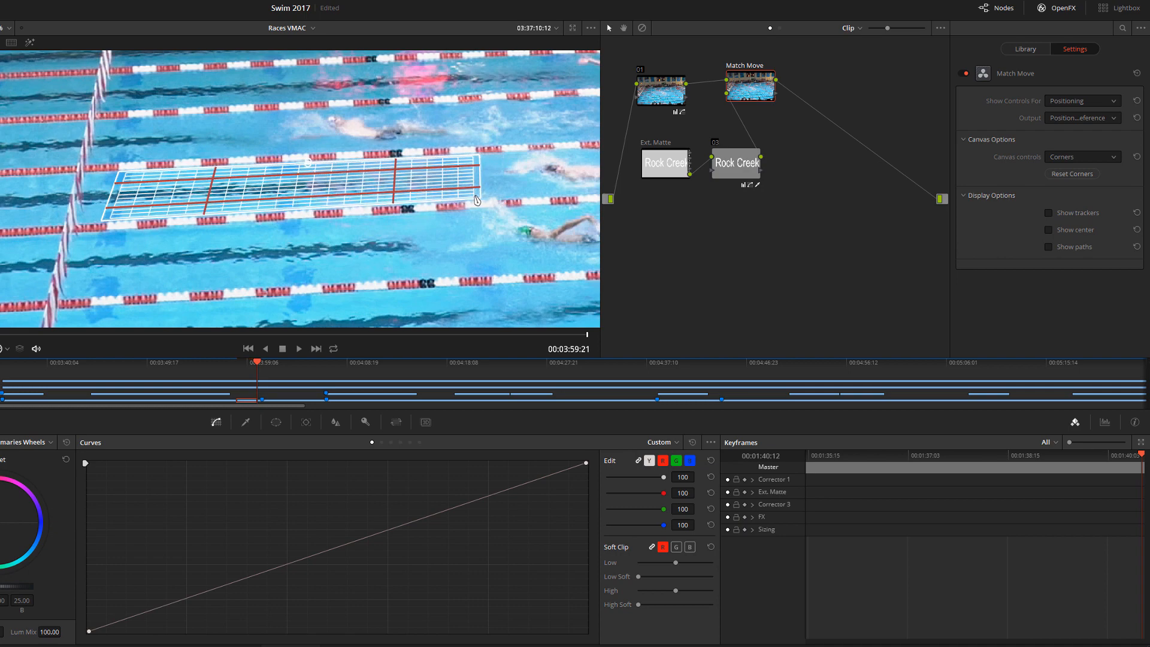
scroll(333, 222, down, 3)
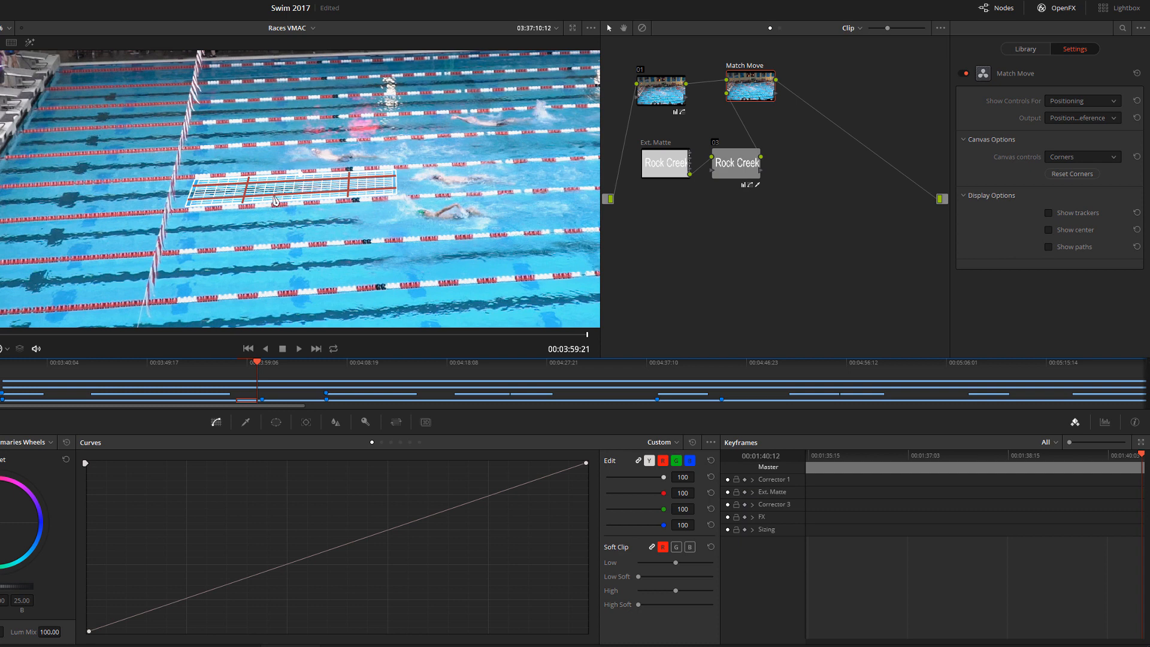
click(1066, 103)
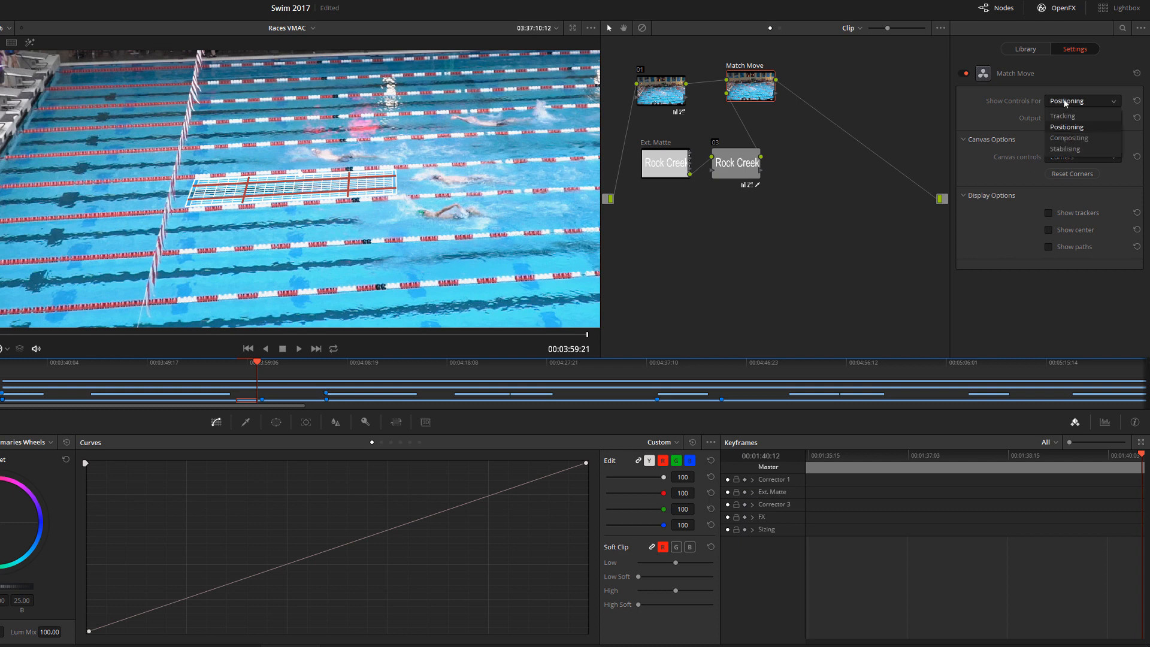
click(1062, 138)
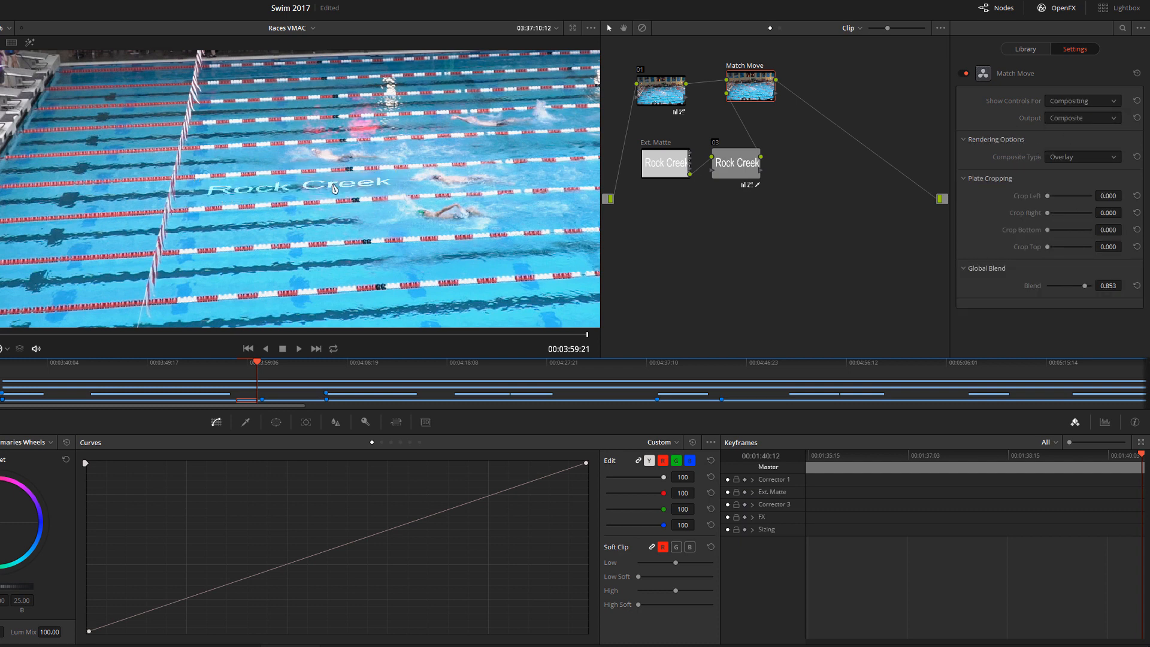
Play the swim shot several times from its start to check how the Rock Creek text follows the pool lane
click(5, 27)
click(6, 103)
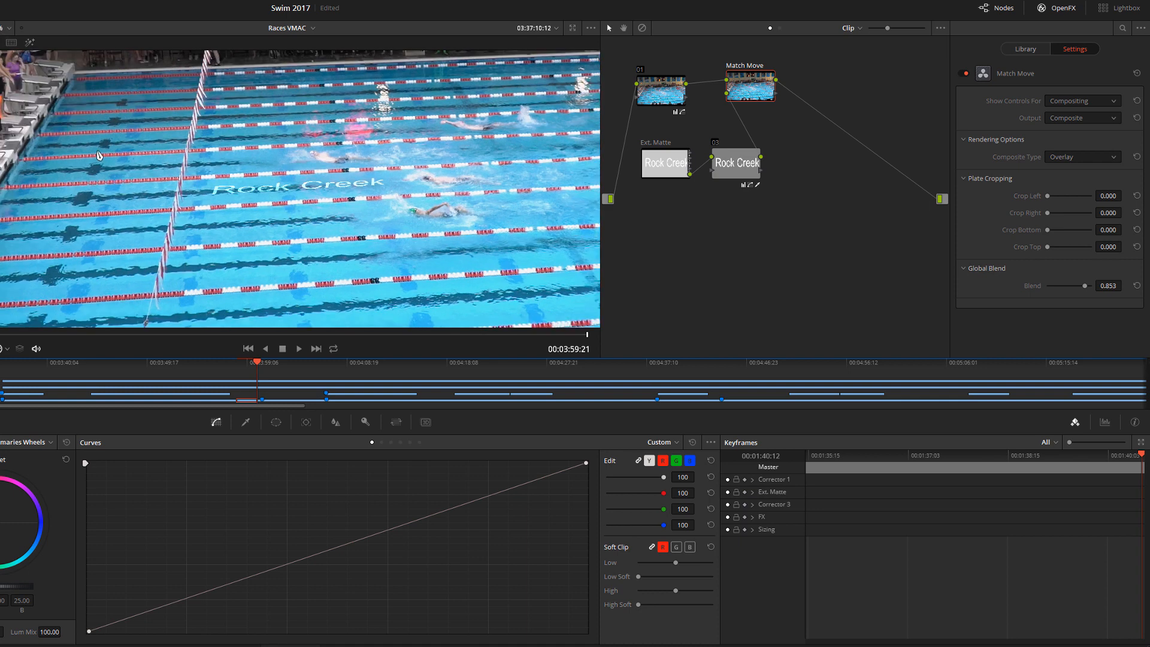
click(225, 366)
key(space)
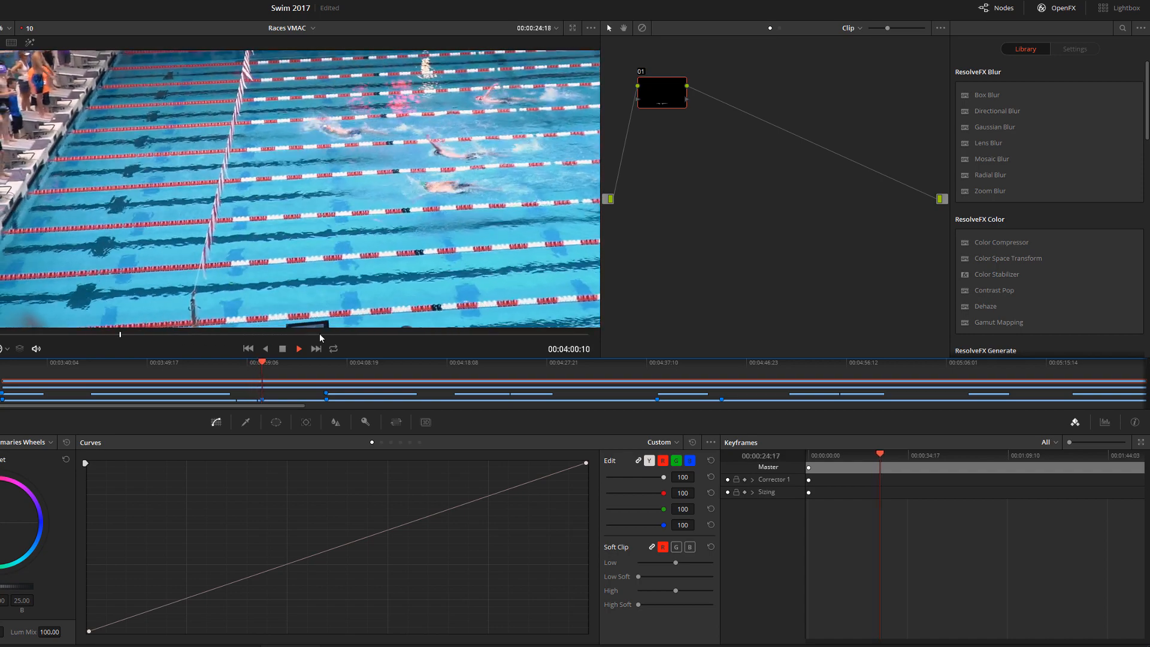
click(218, 362)
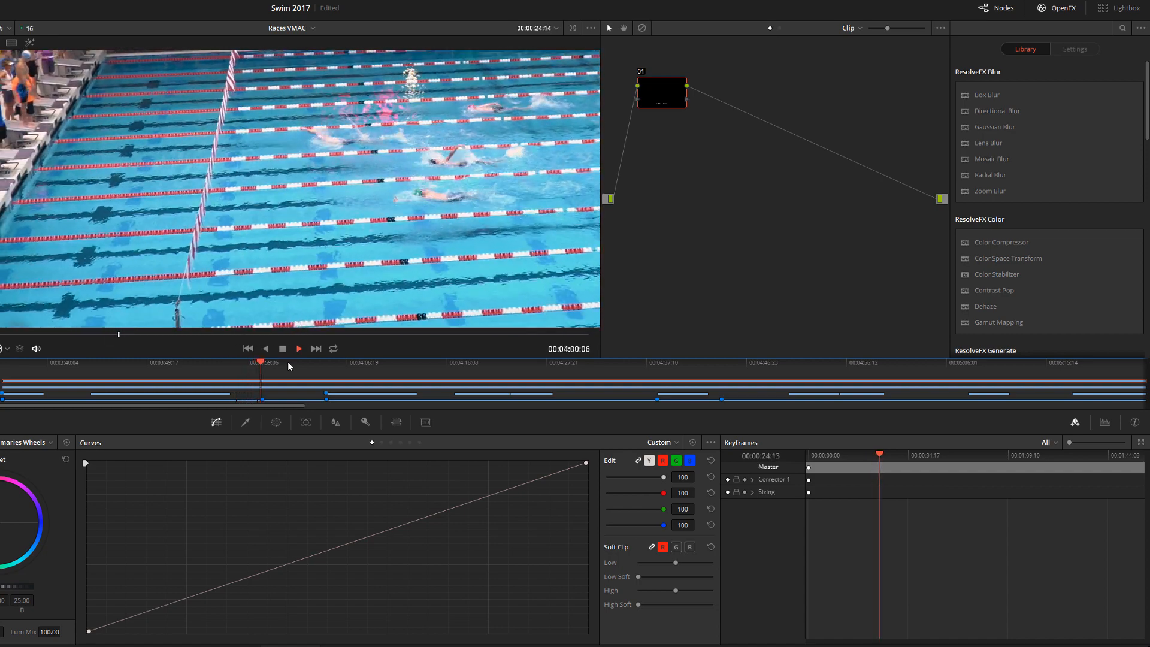
click(219, 362)
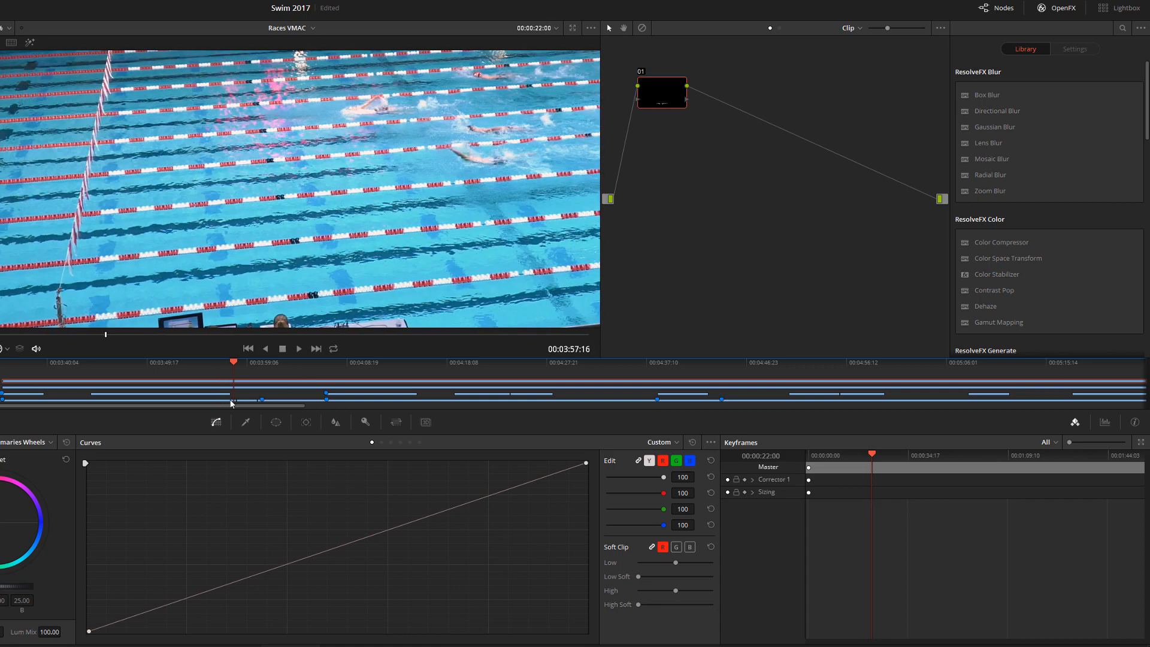
Select the shot carrying the Rock Creek text on the mini timeline and view the corrections listed for node 01
click(232, 401)
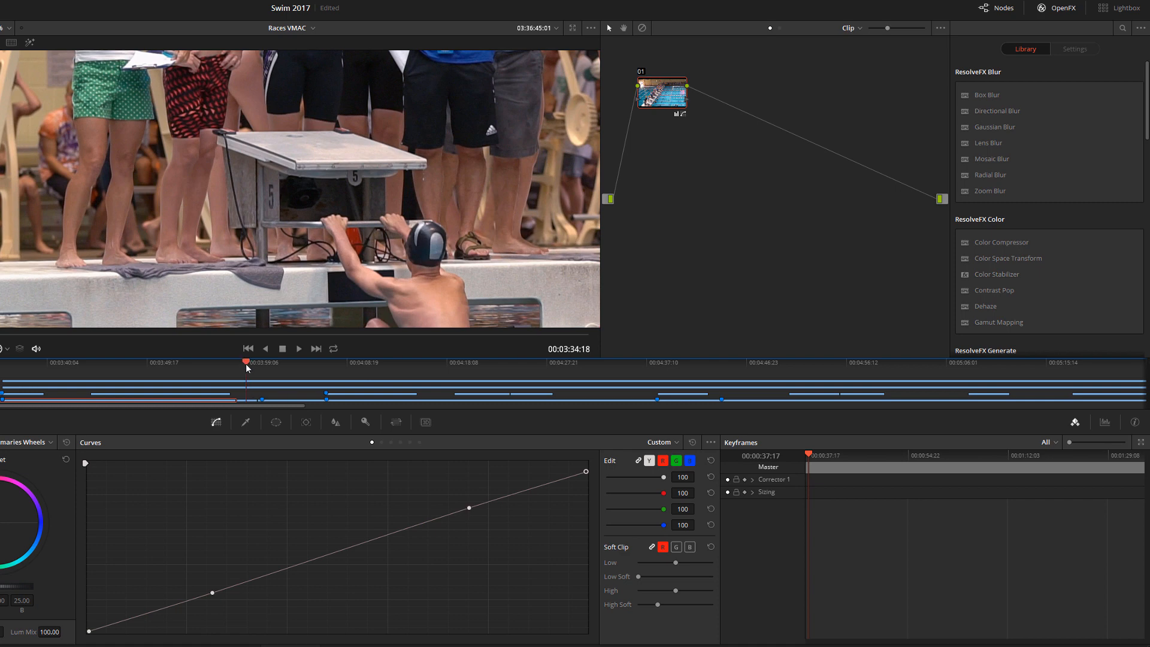
click(245, 401)
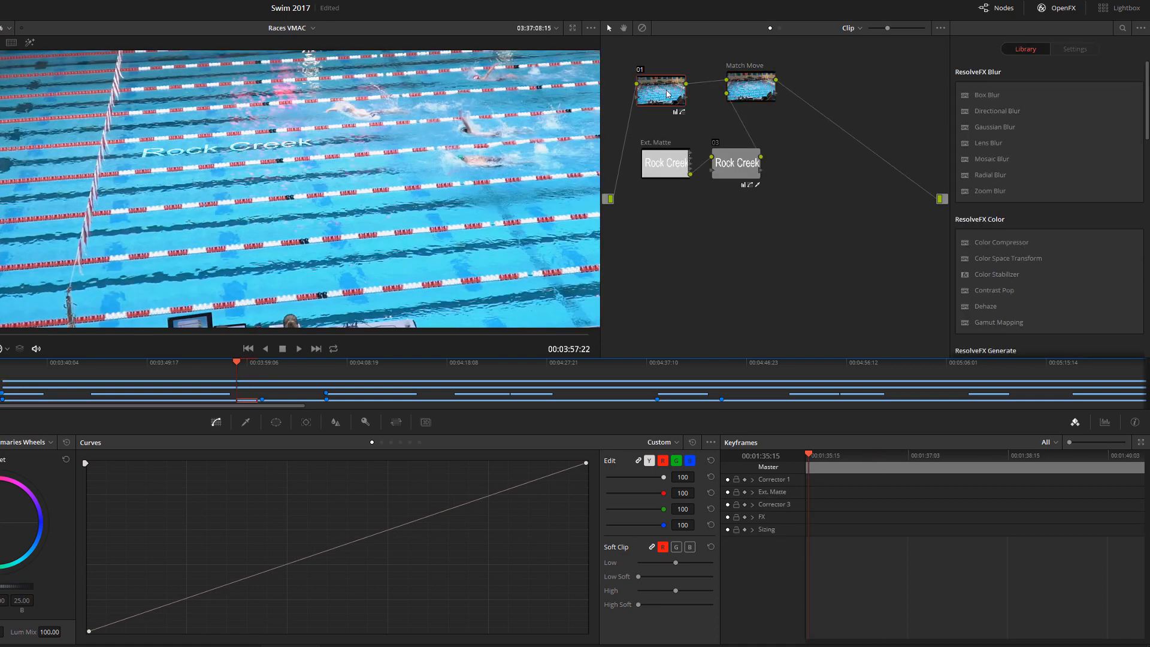
mouse_move(663, 94)
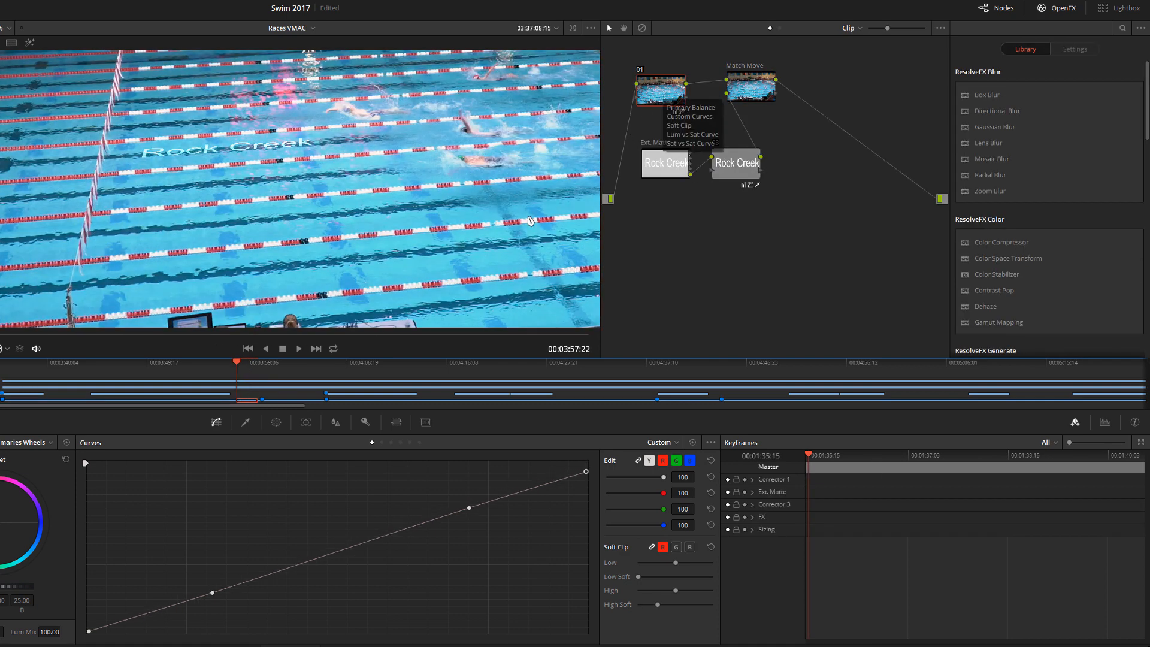
Replay the shot, return to the Rock Creek clip and show the settings of its Match Move node
click(226, 363)
key(space)
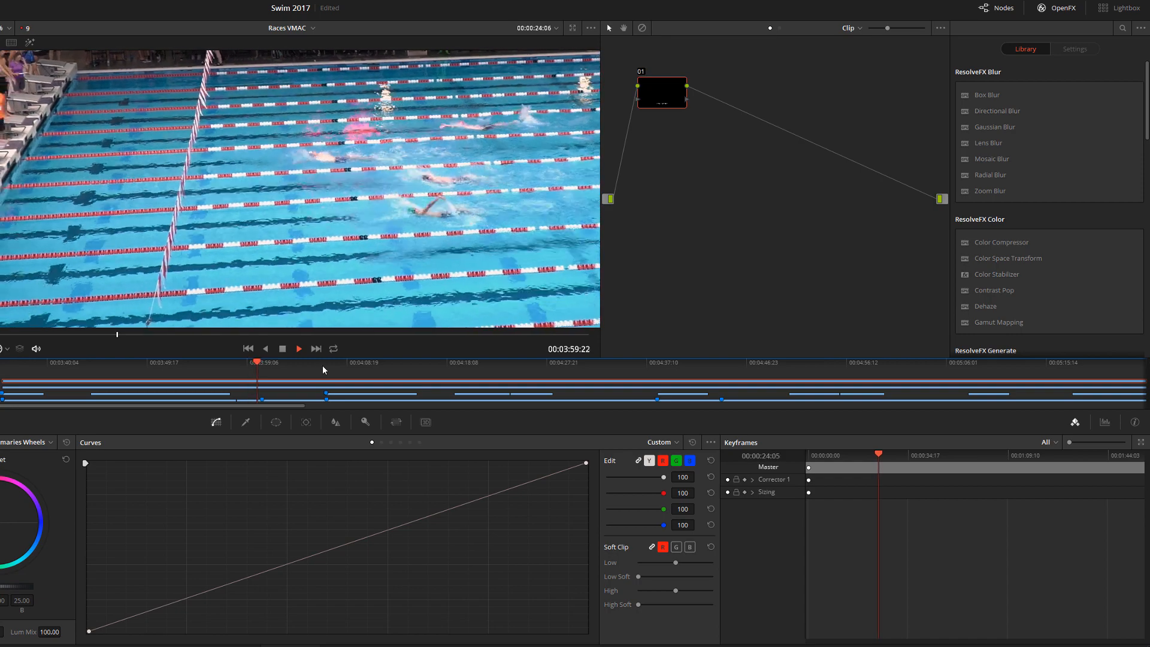
click(212, 364)
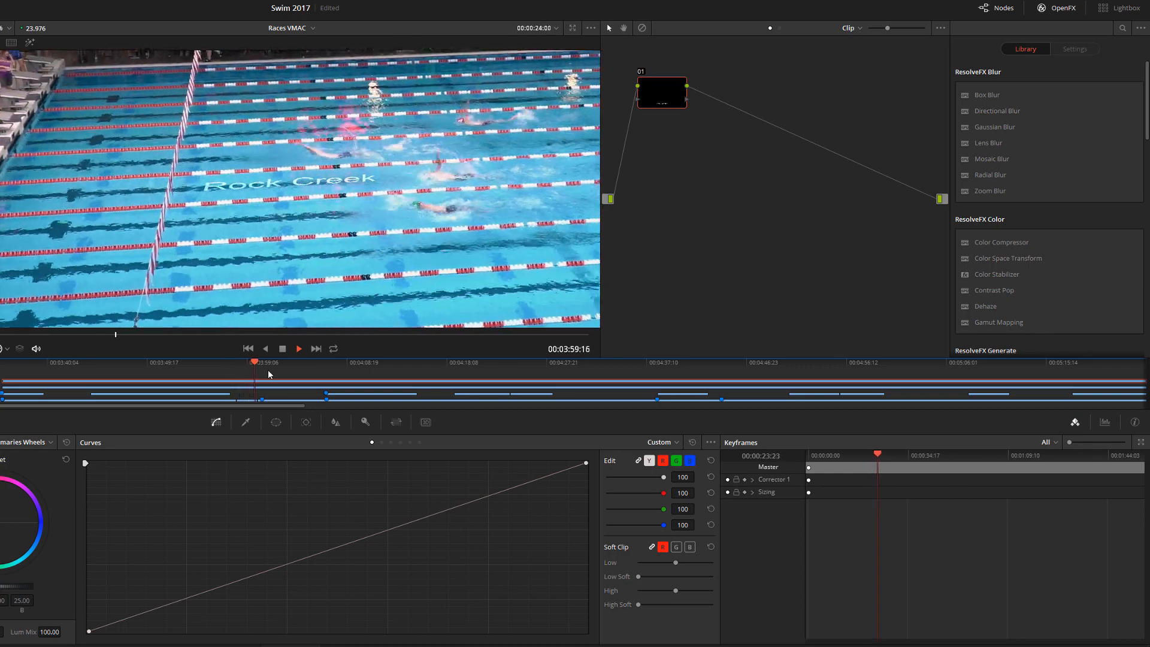
key(space)
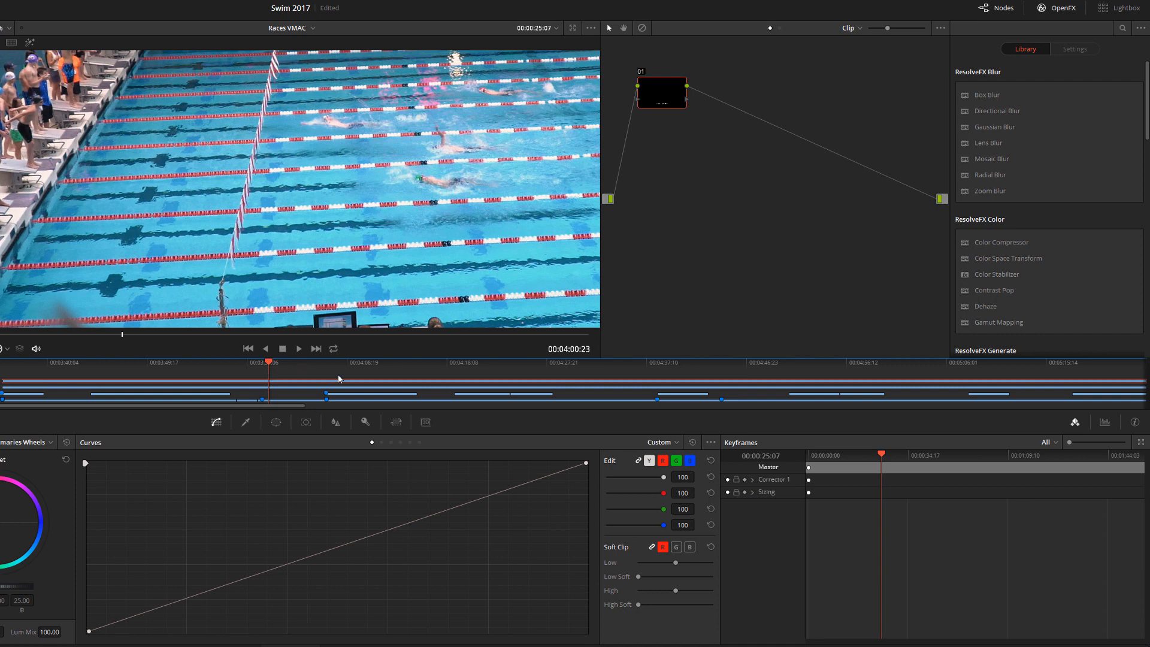
click(240, 400)
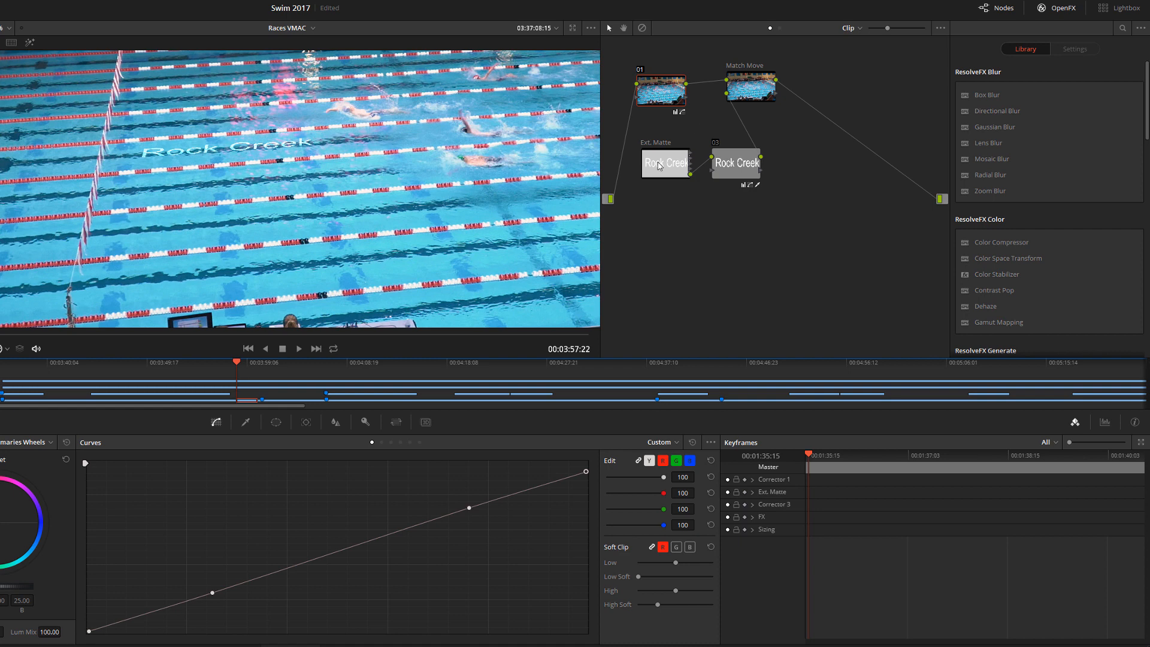
click(753, 93)
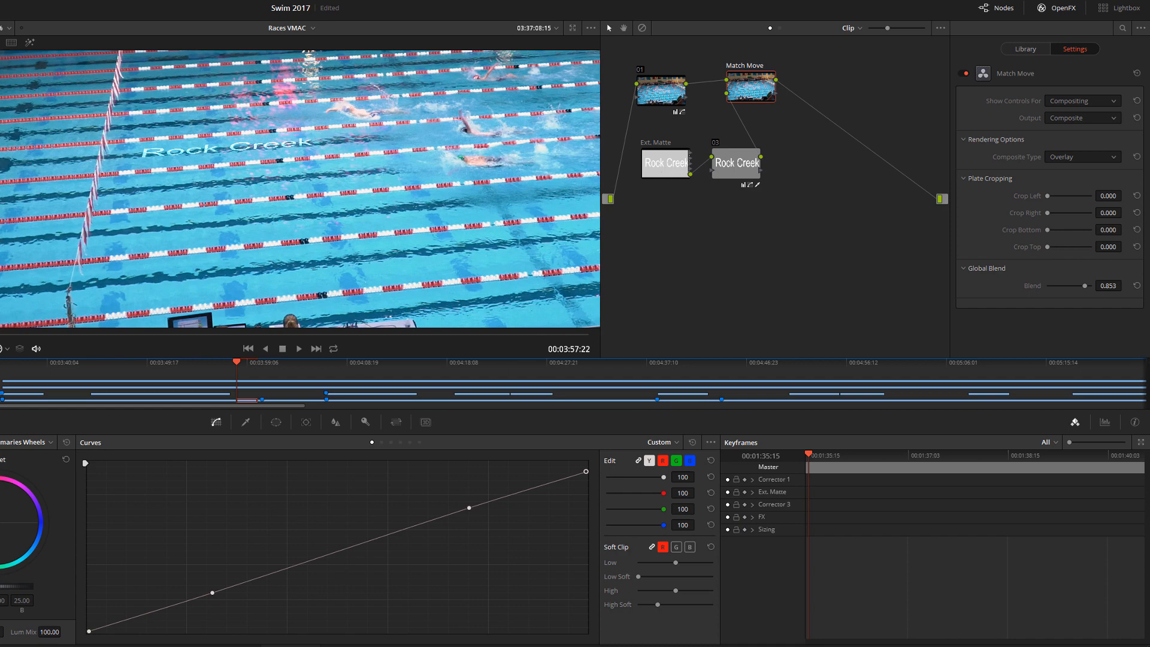
Switch to the Edit page and locate Add as Matte for Color Page Clip for Lane Line Test jpg2.jpg
key(shift+4)
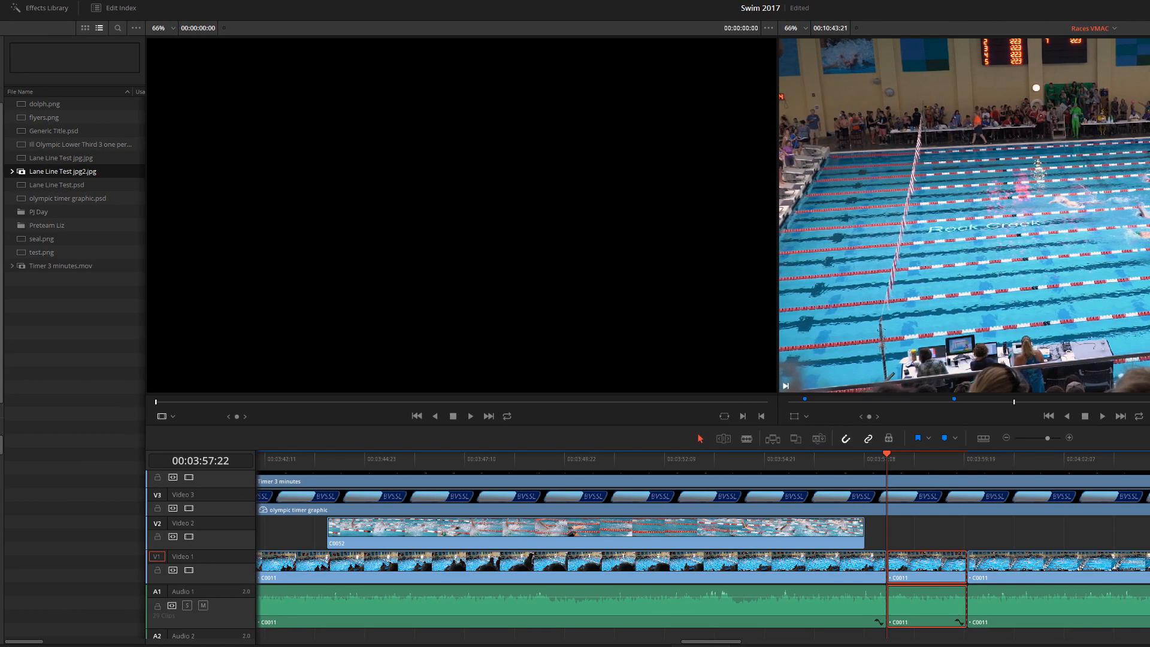
right_click(70, 172)
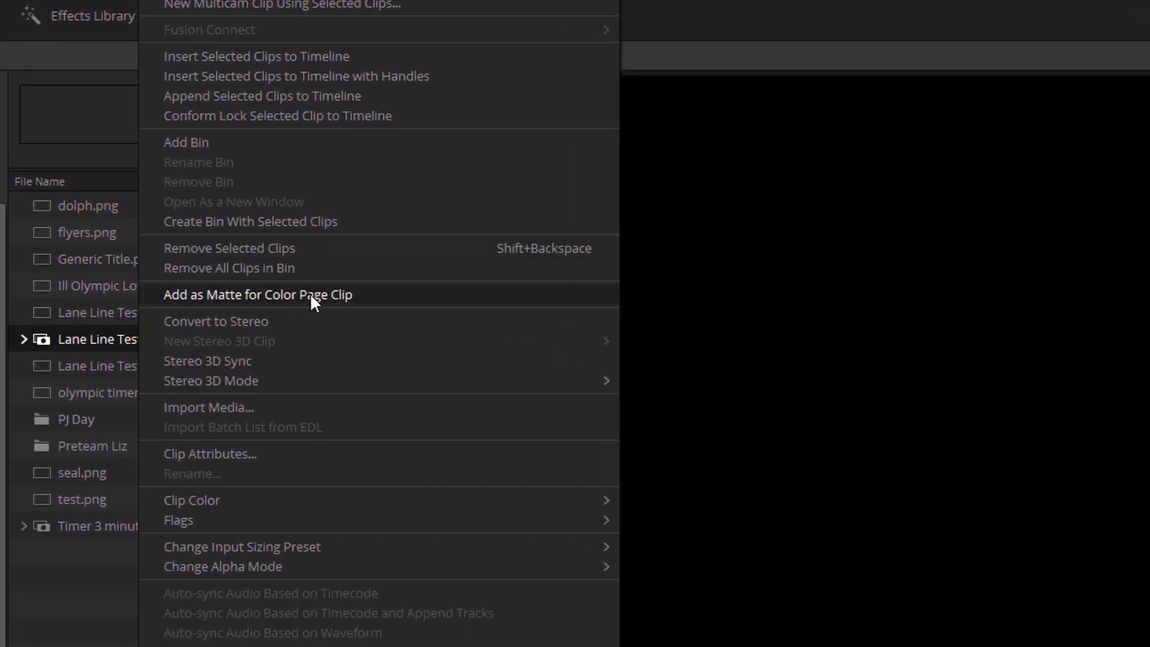
click(348, 293)
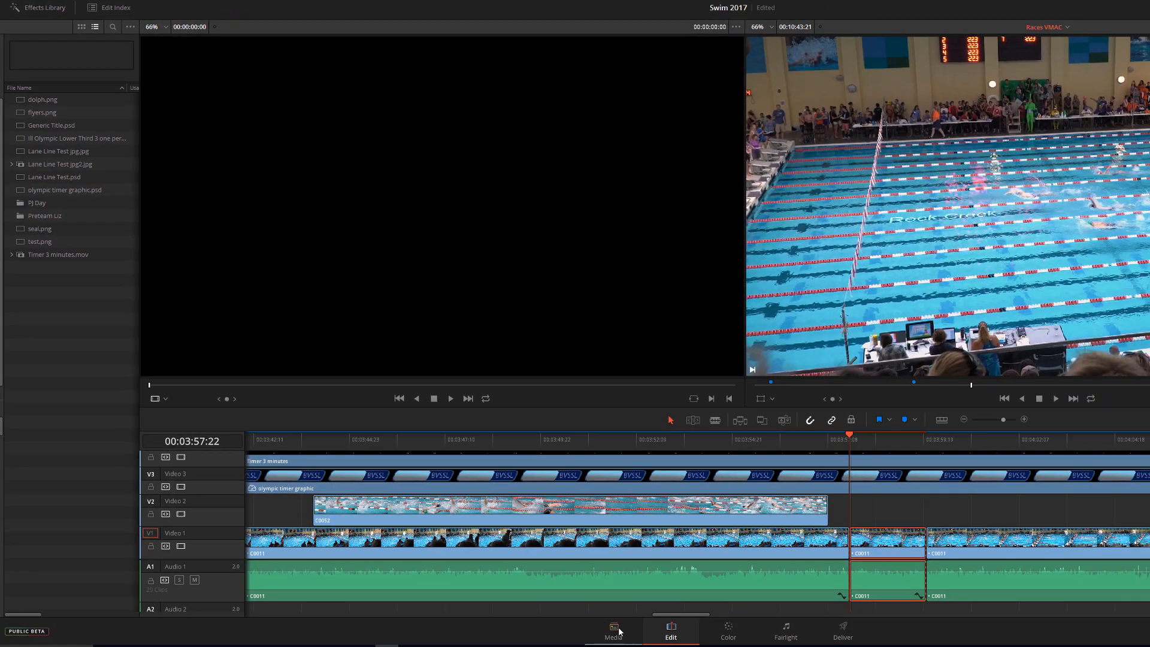
Switch to the Media page and locate the same matte option for the Lane Line Test jpg2.jpg still there
click(613, 630)
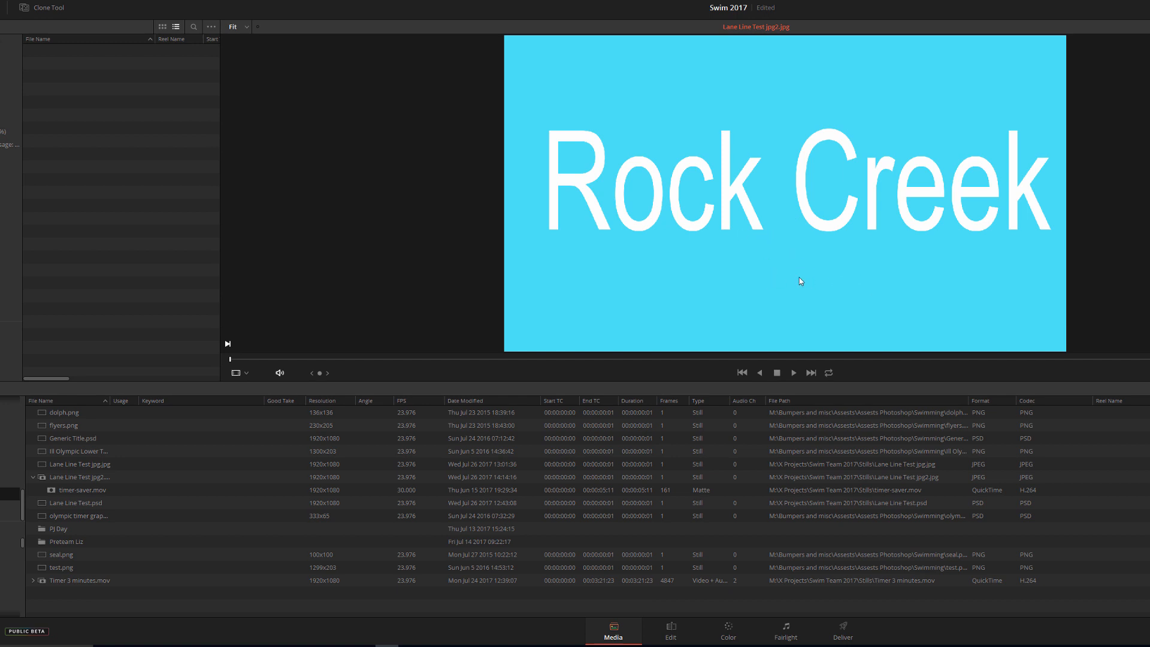
click(82, 480)
right_click(81, 483)
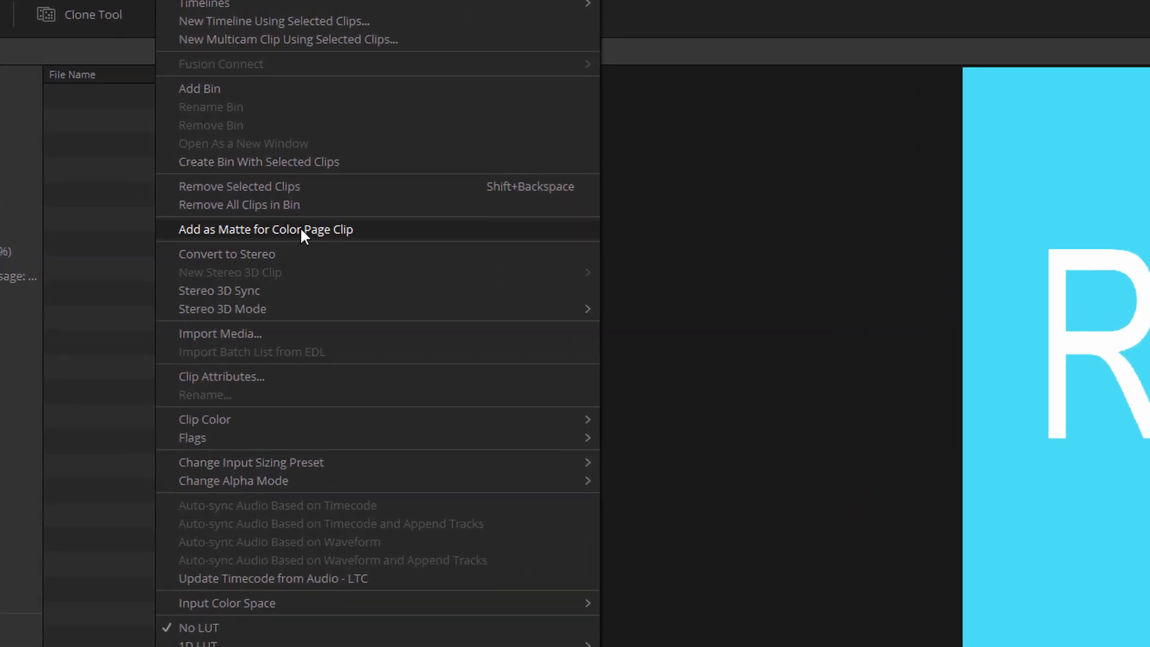
click(301, 230)
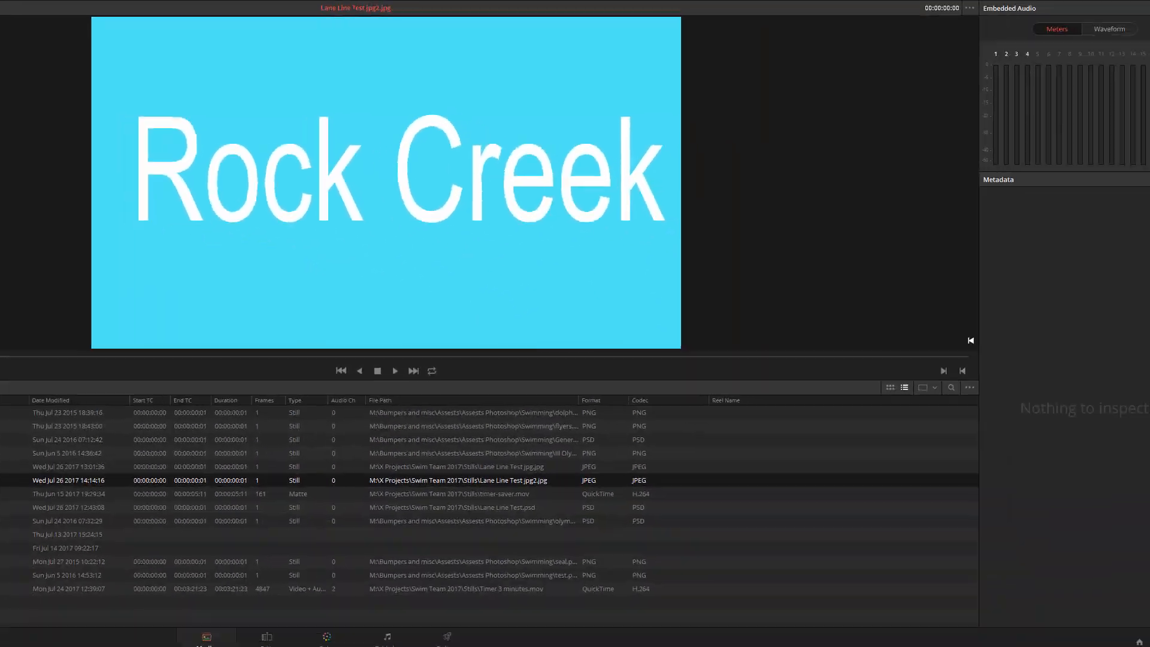
Return to the Color page and review the mattes available to the Ext. Matte node, including Lane Line Test jpg2.jpg
click(325, 636)
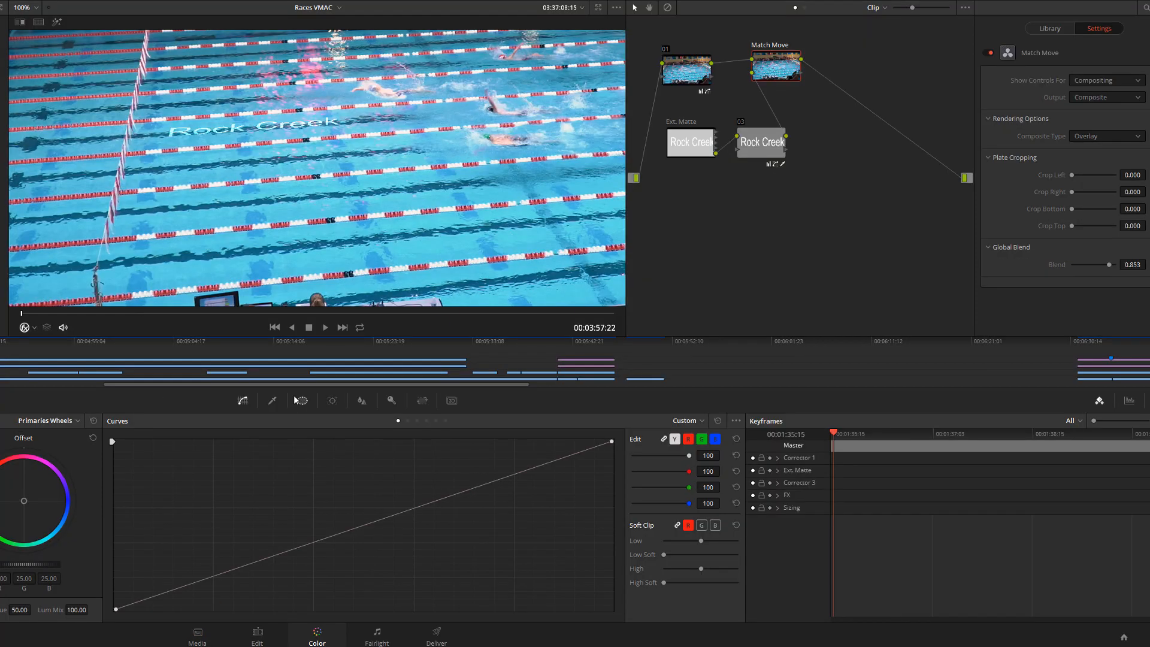
drag(304, 386, 118, 386)
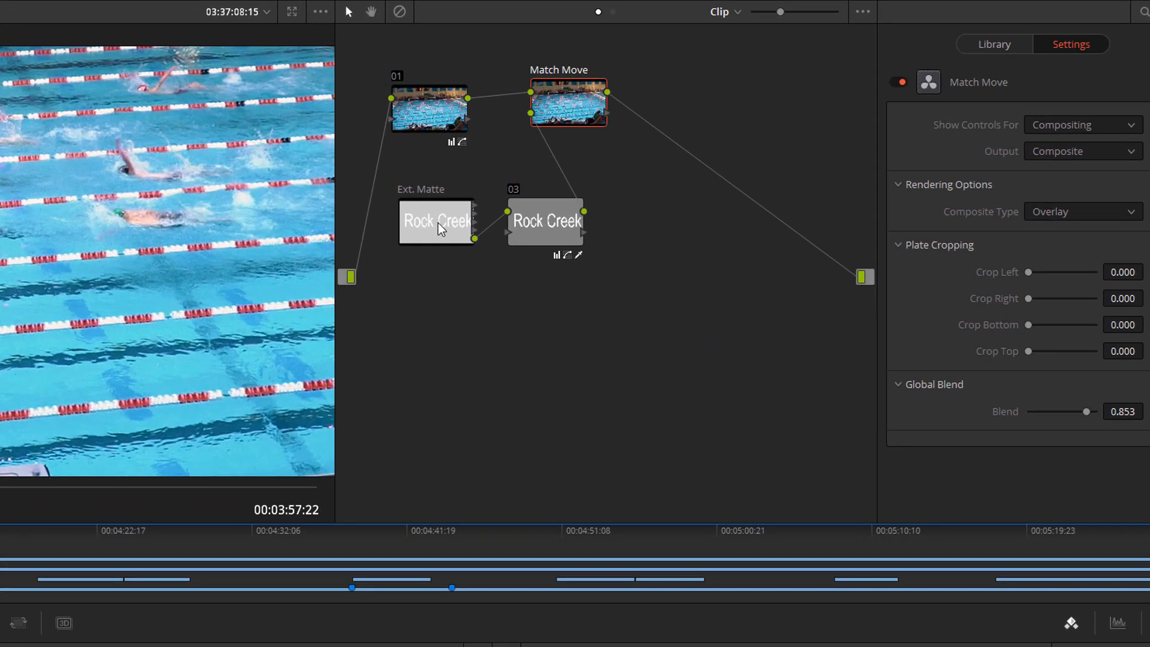
click(692, 144)
right_click(437, 222)
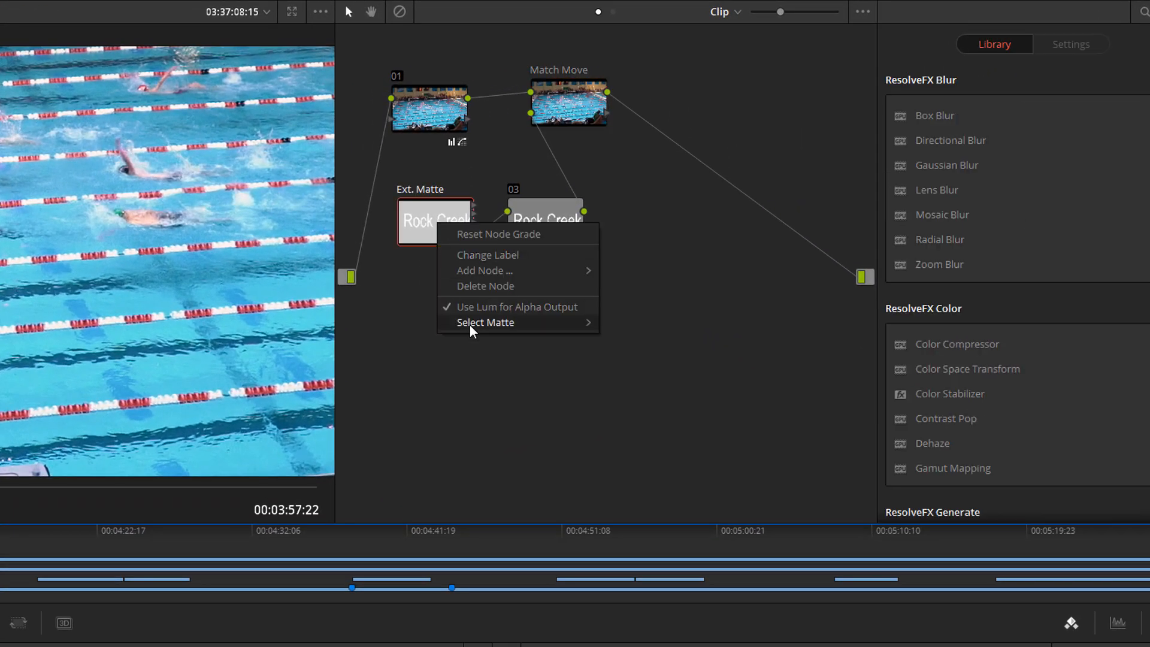
mouse_move(473, 324)
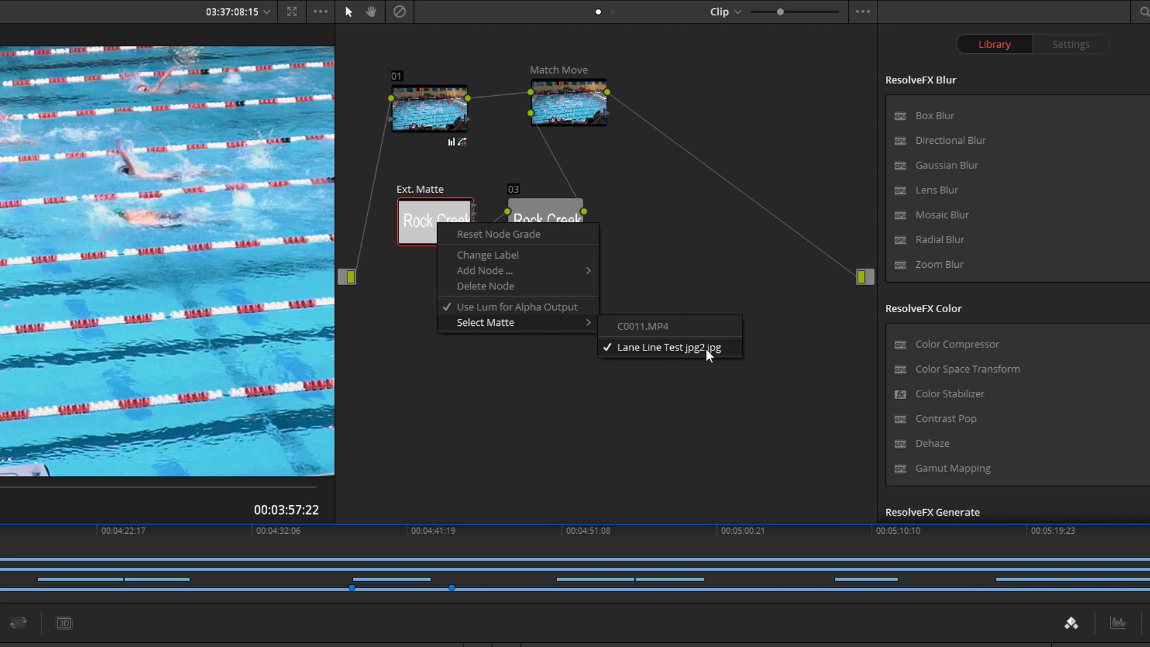
click(523, 380)
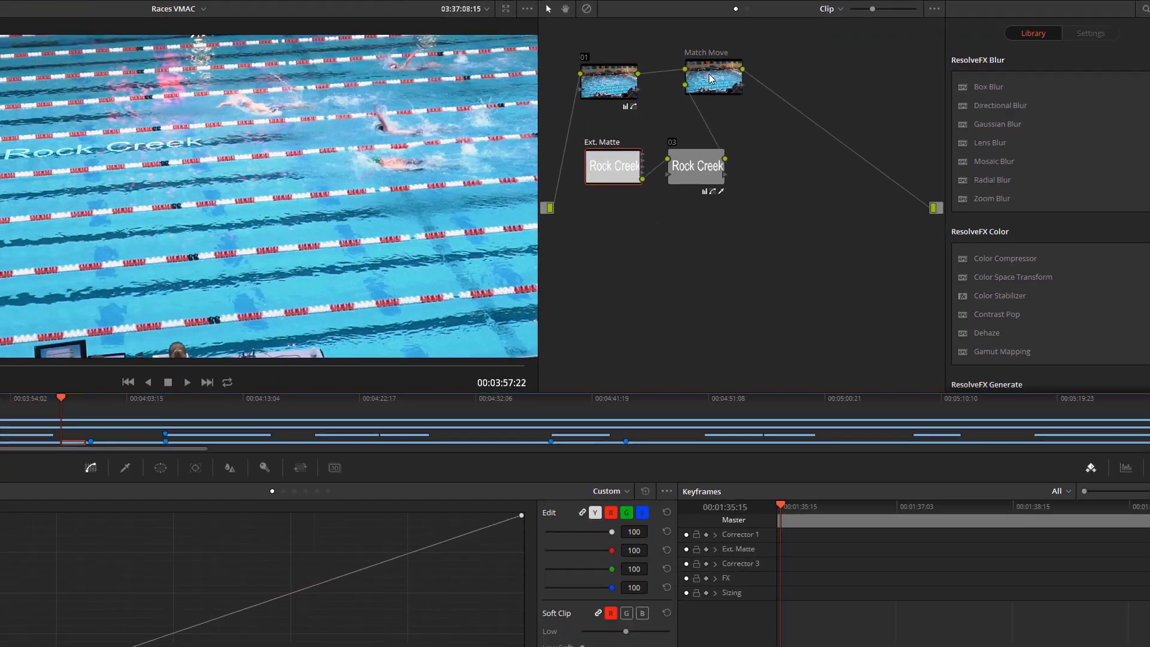
Compare the Match Move text at a global Blend of 0.000 and 0.853
click(565, 106)
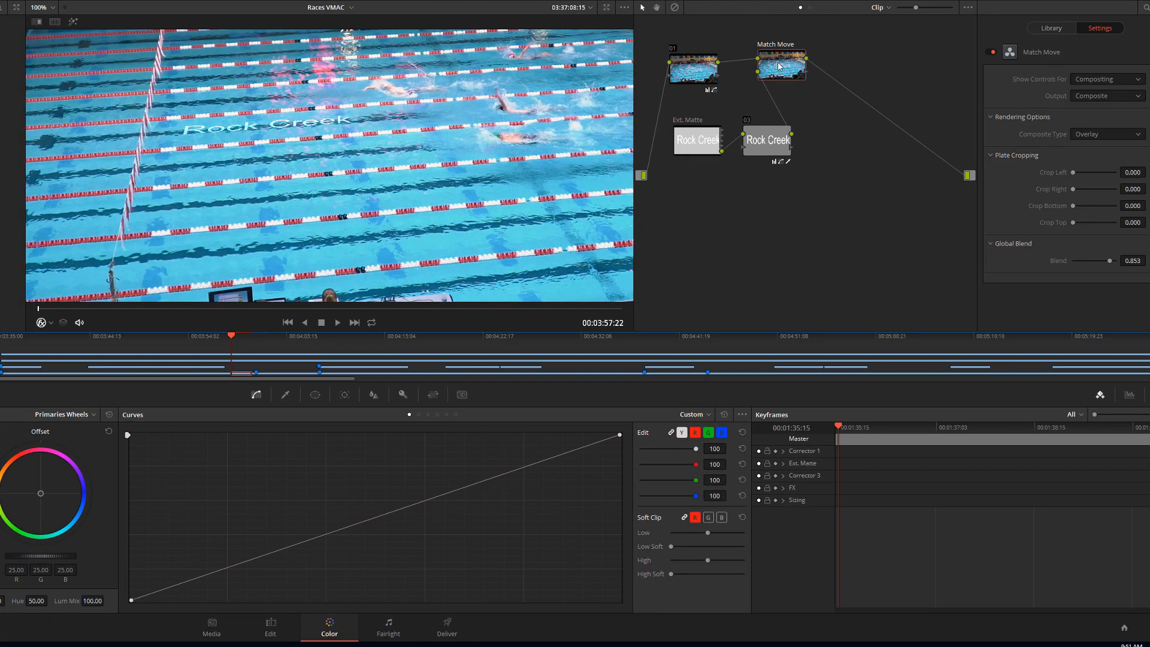
drag(1109, 261, 1026, 261)
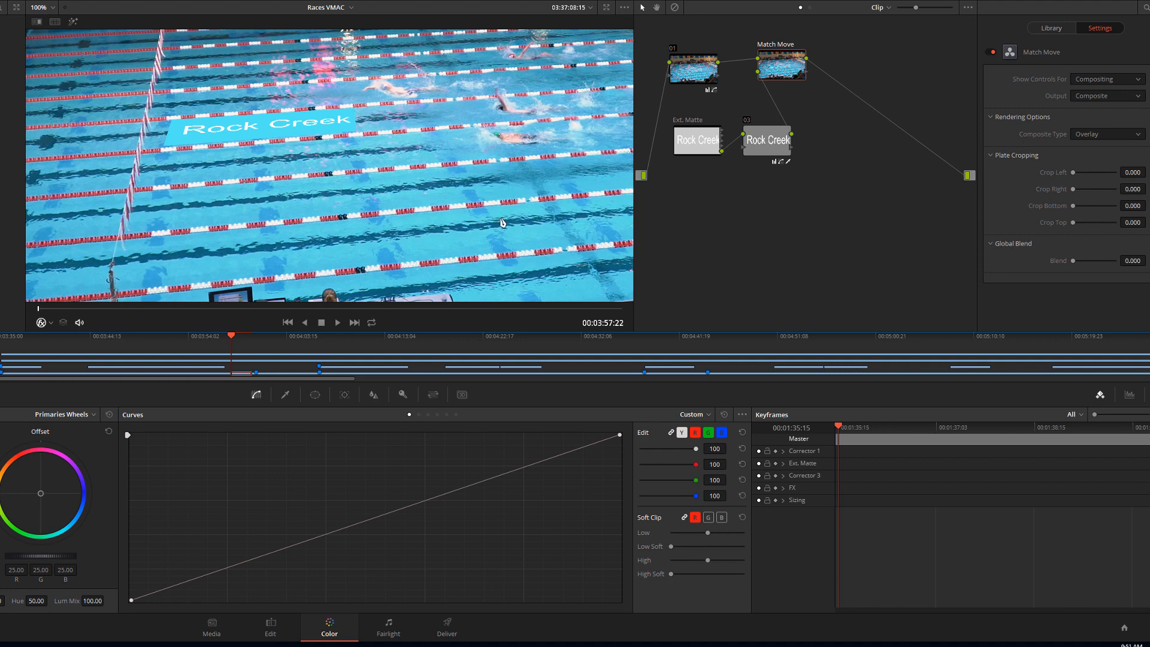
drag(1073, 261, 1108, 262)
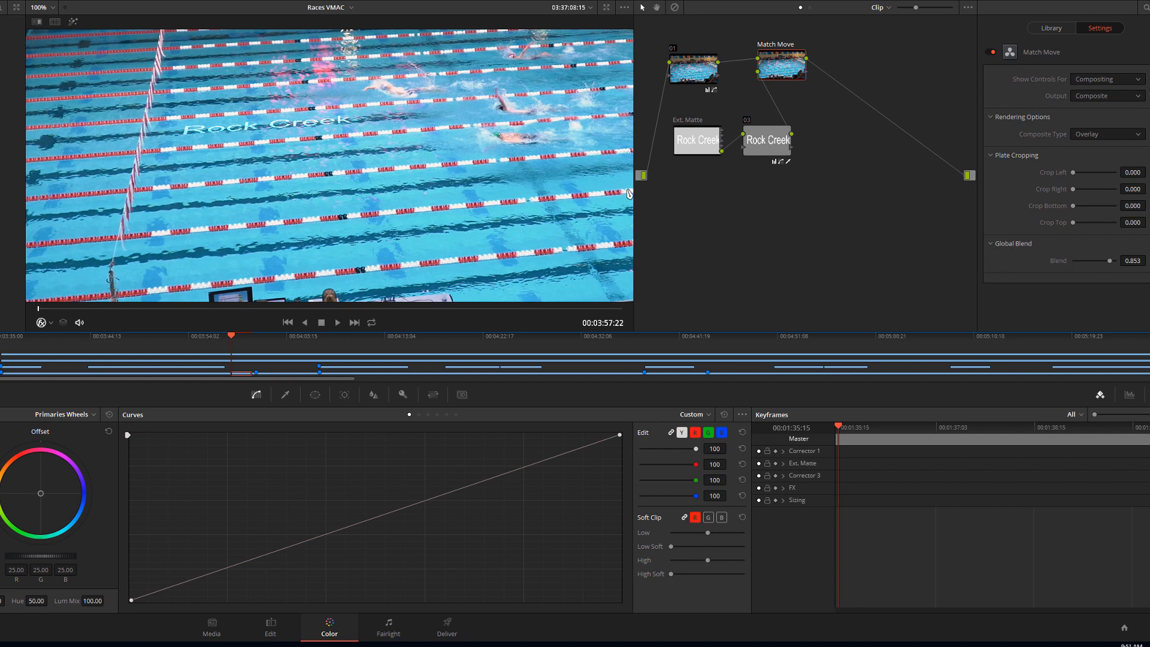
Select node 03 and shift the upper end point of its custom curve slightly toward the highlights and down
click(761, 138)
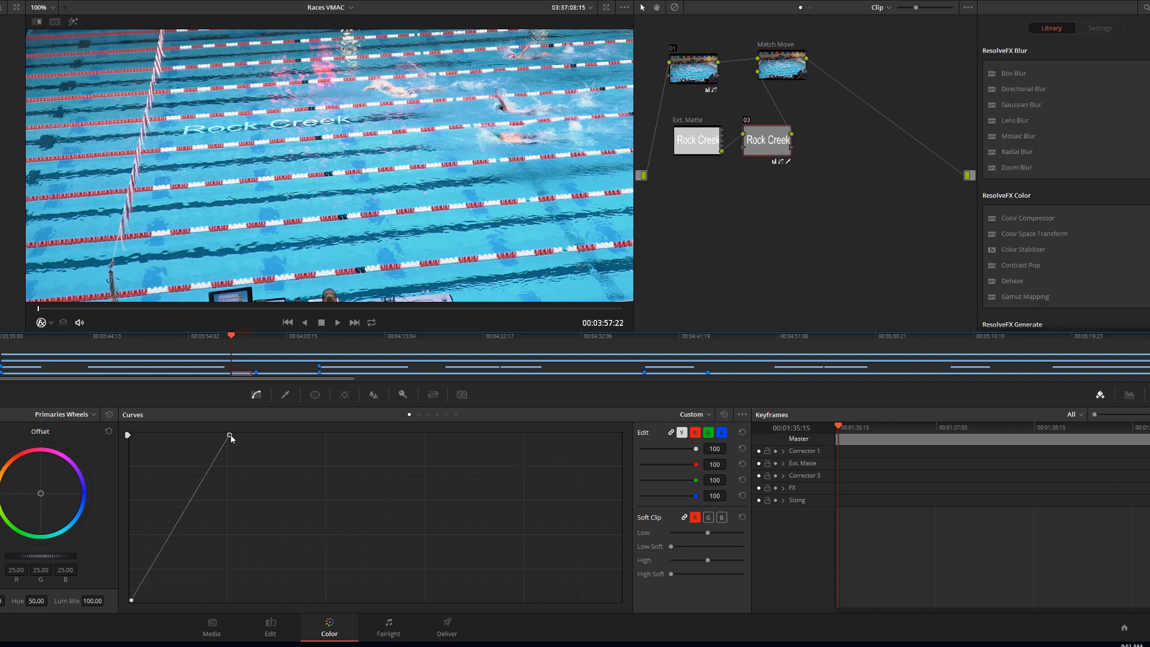
drag(229, 435, 267, 443)
Replay the shot repeatedly from just before the Rock Creek clip to review the tracked lane text
key(space)
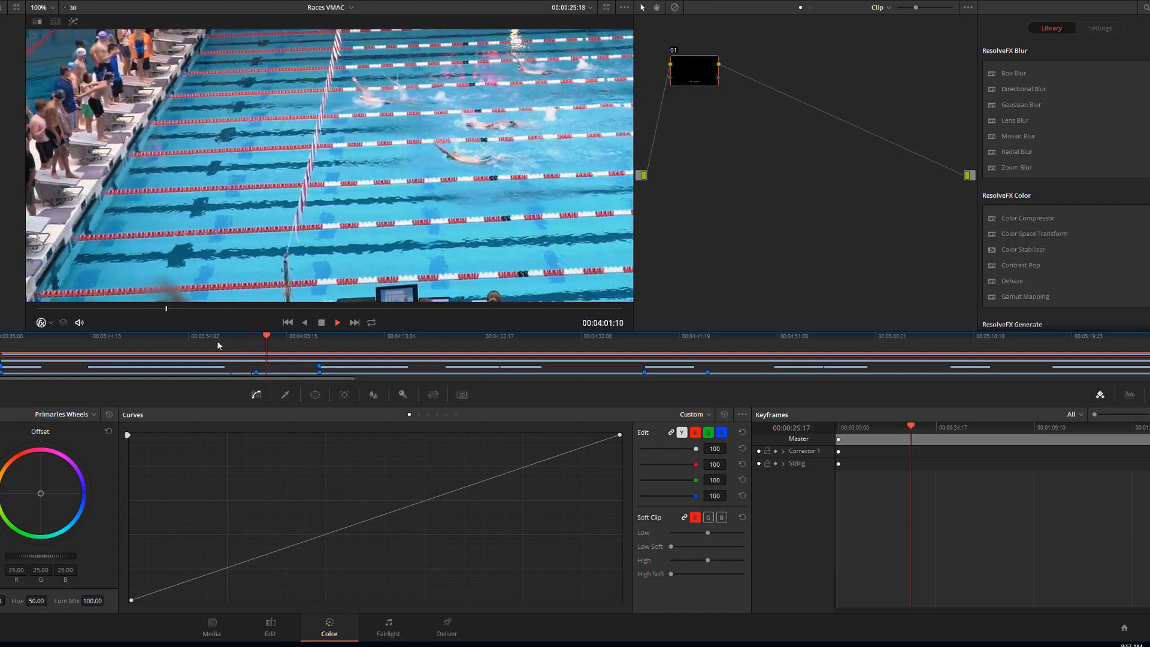
click(216, 340)
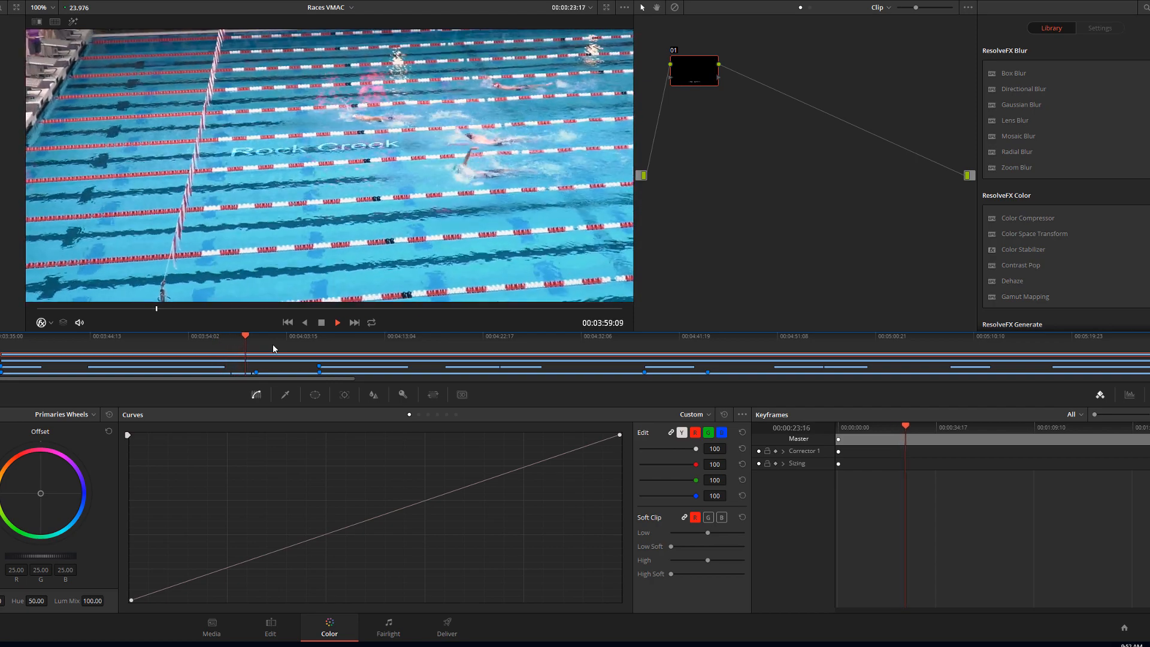
key(space)
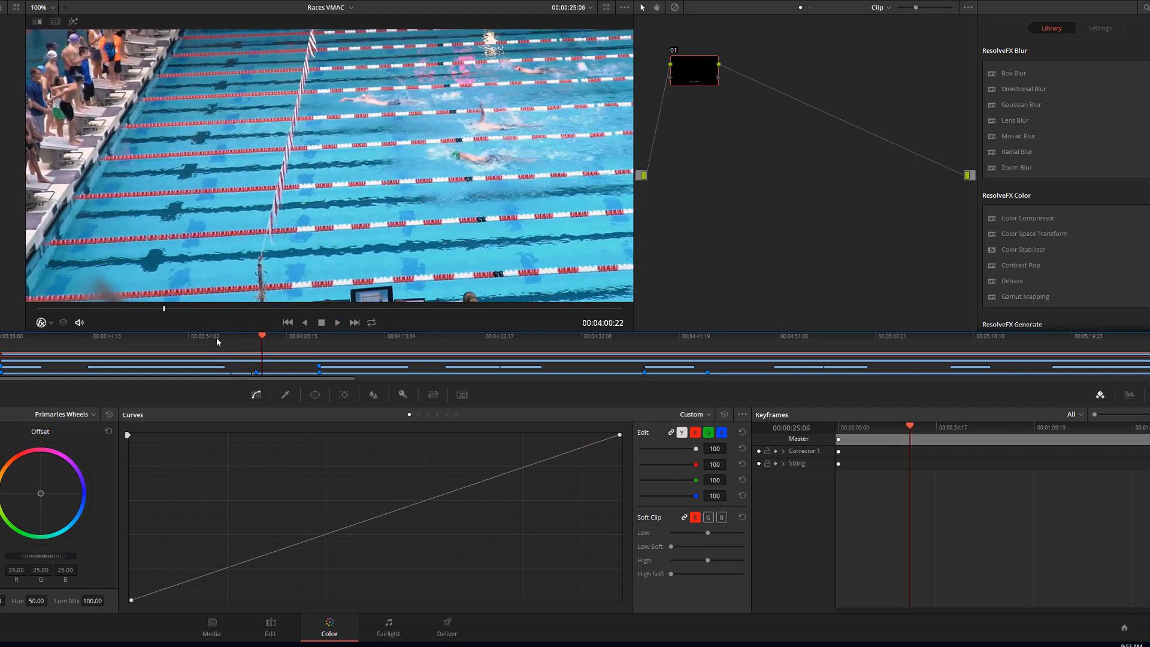
click(217, 337)
key(space)
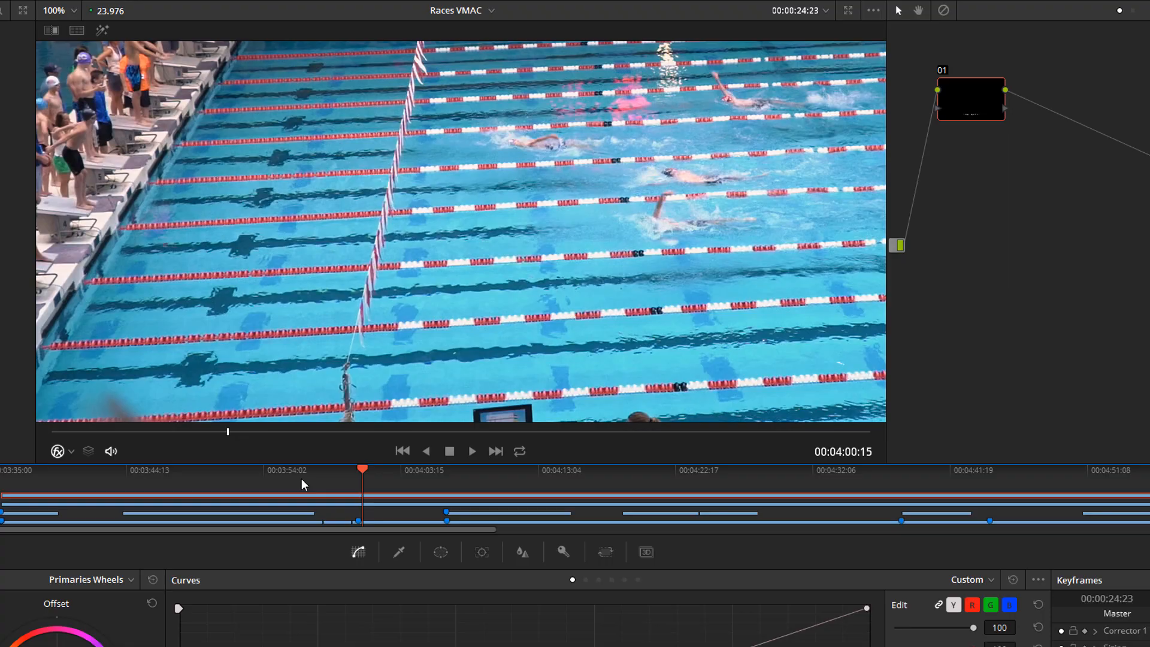
click(301, 479)
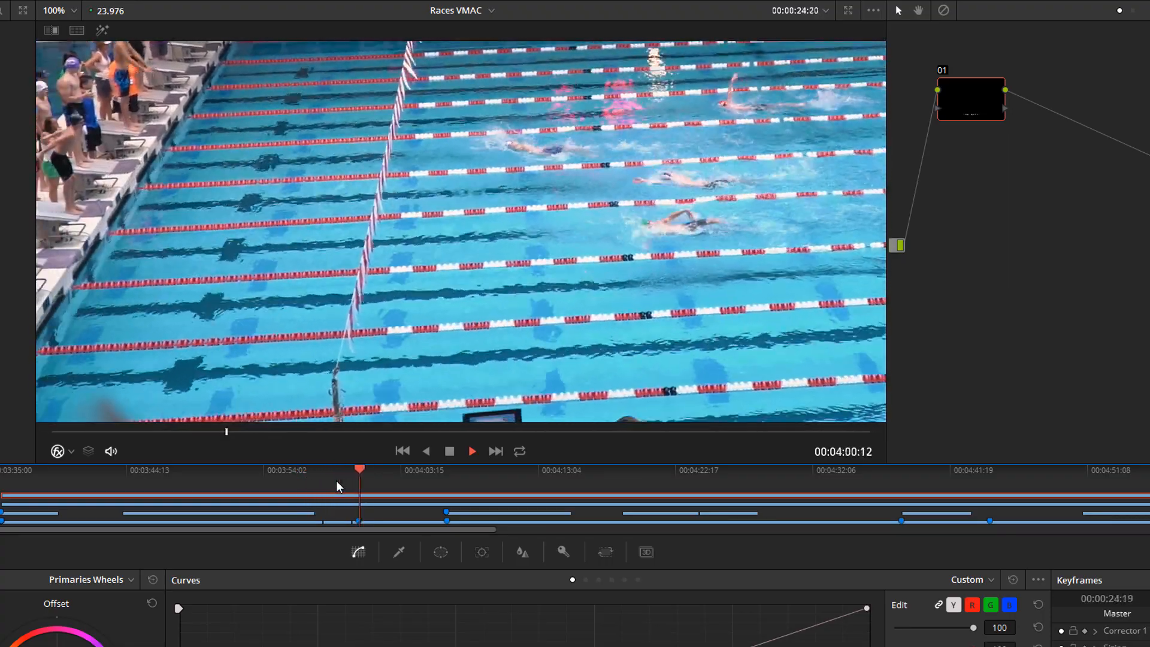
key(space)
click(300, 474)
key(space)
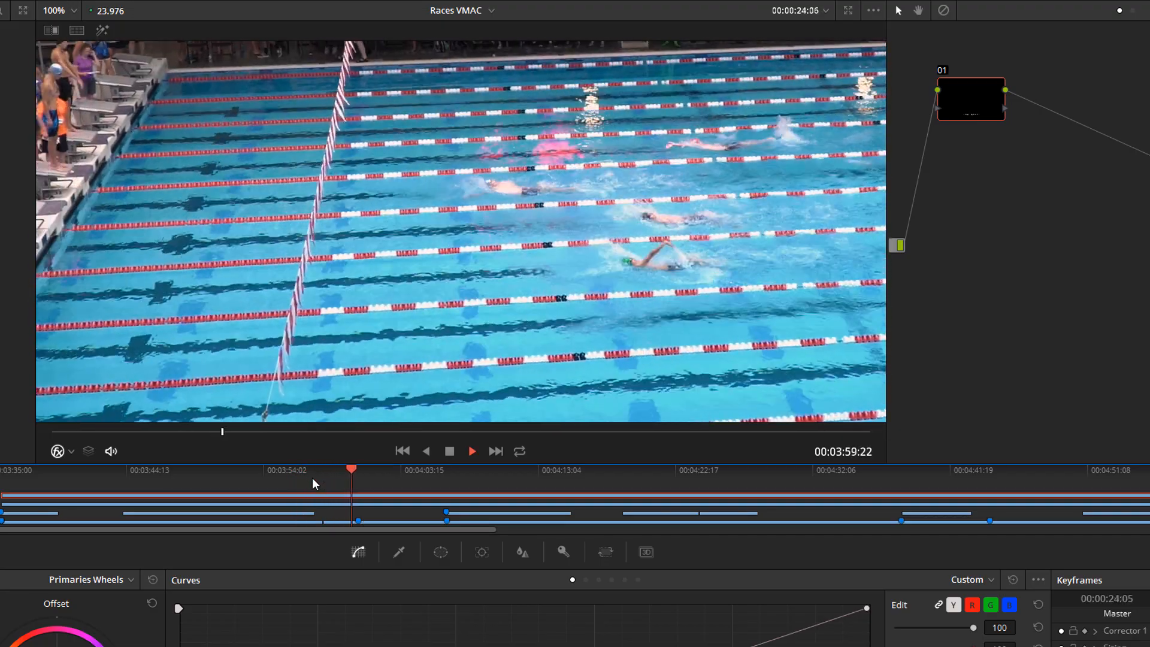
key(space)
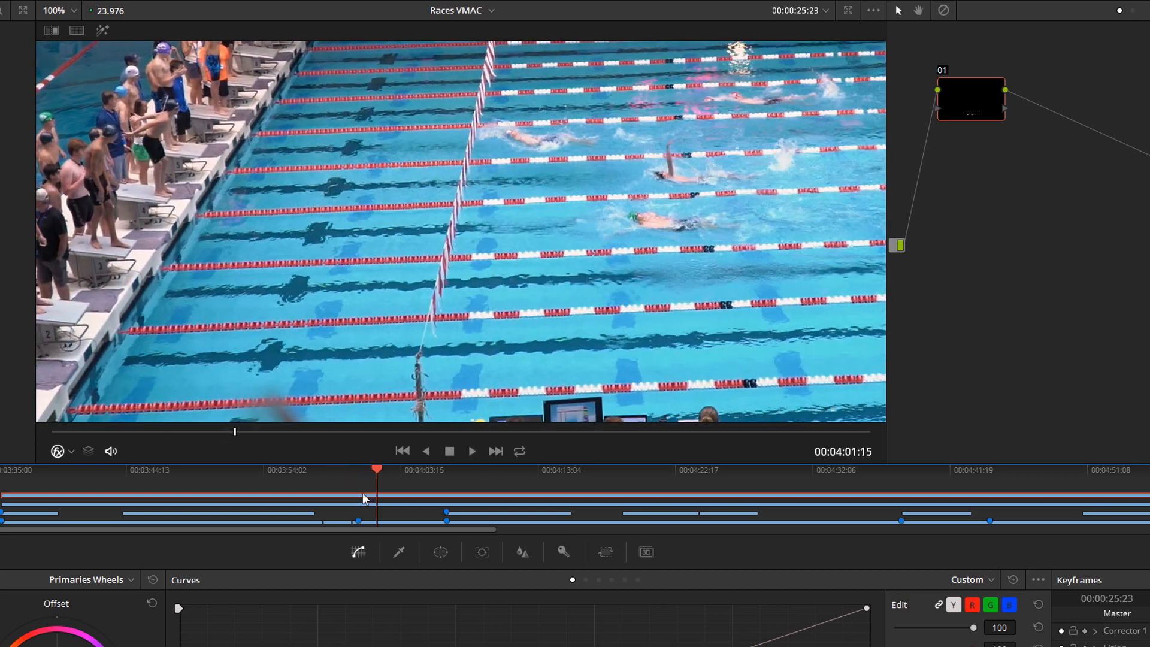